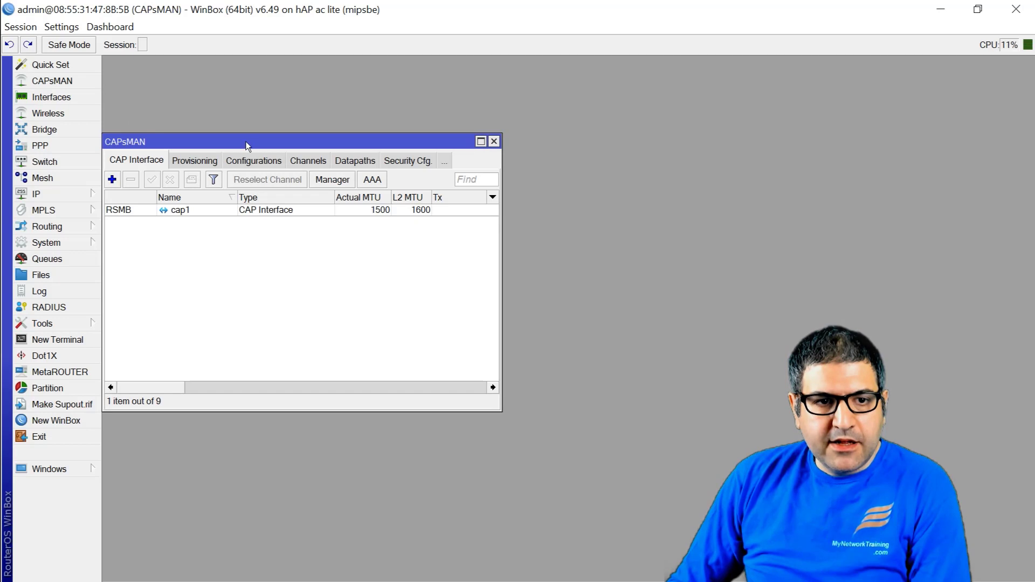
Step: Review CAPsMAN's cfg1 configuration: WPA2 PSK security and bridge1 datapath
left_click_drag(249, 144, 292, 109)
left_click(391, 129)
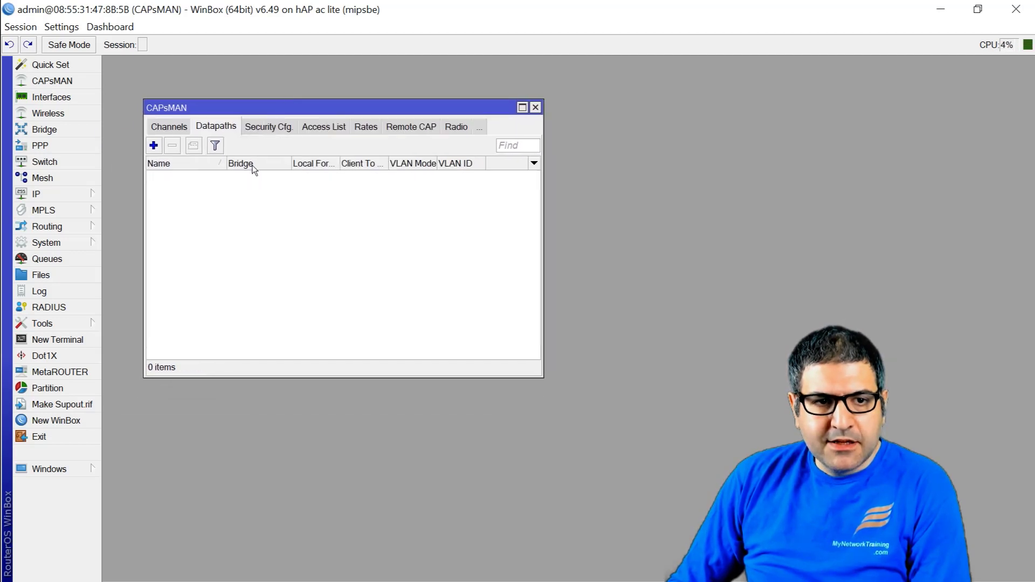
left_click(163, 131)
left_click(186, 128)
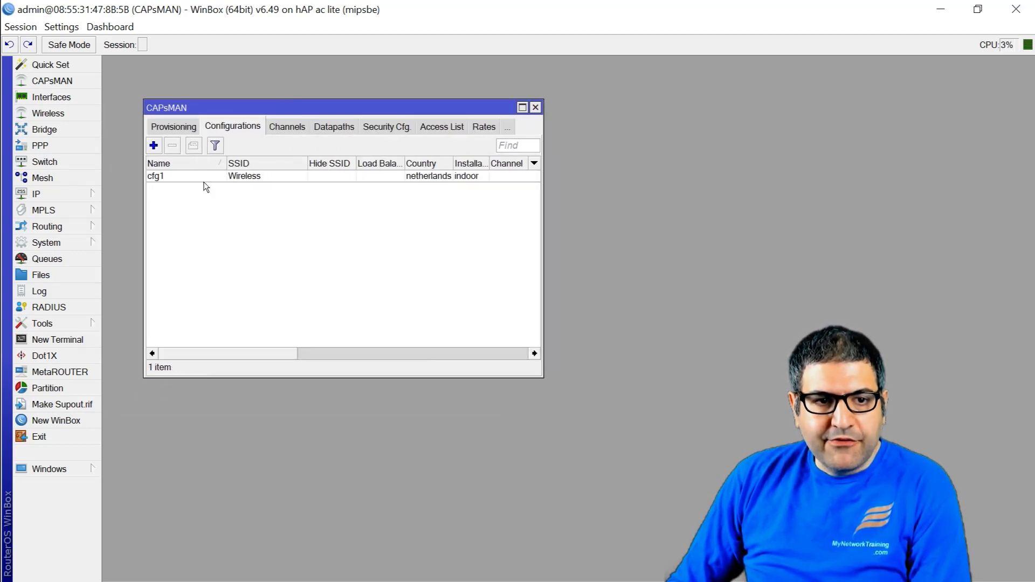
double_click(197, 178)
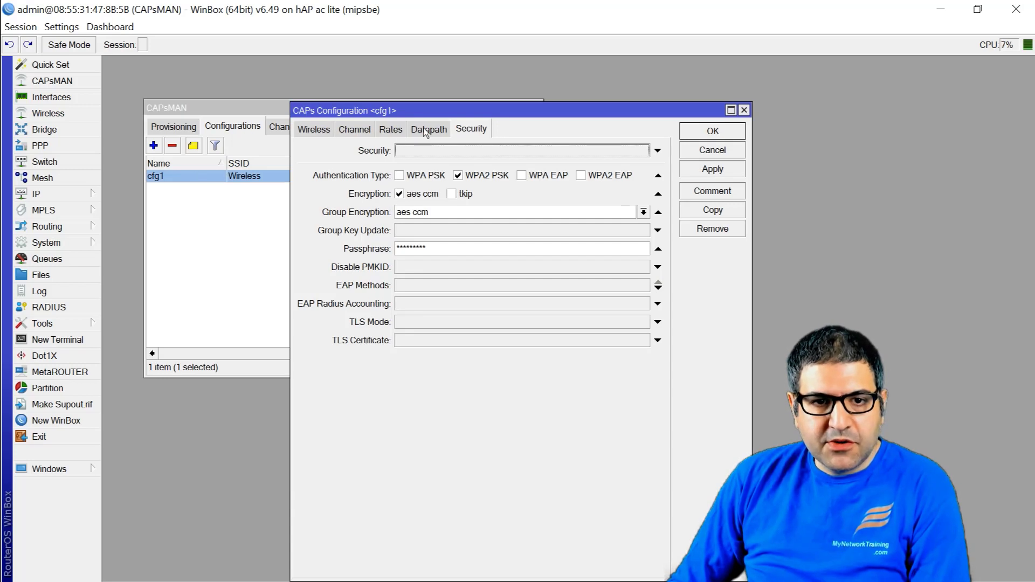
left_click(429, 129)
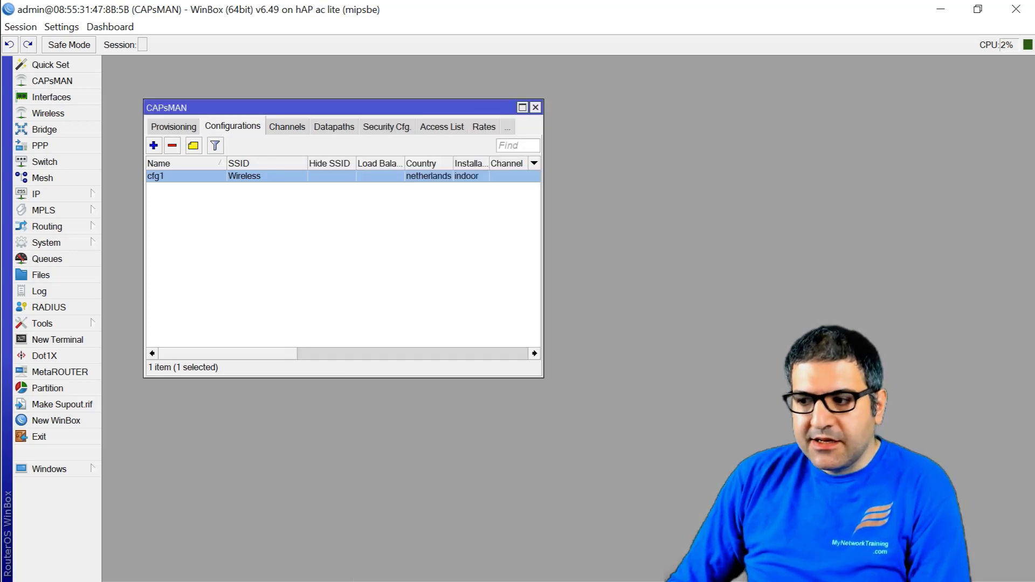
left_click(744, 110)
key("alt+Tab")
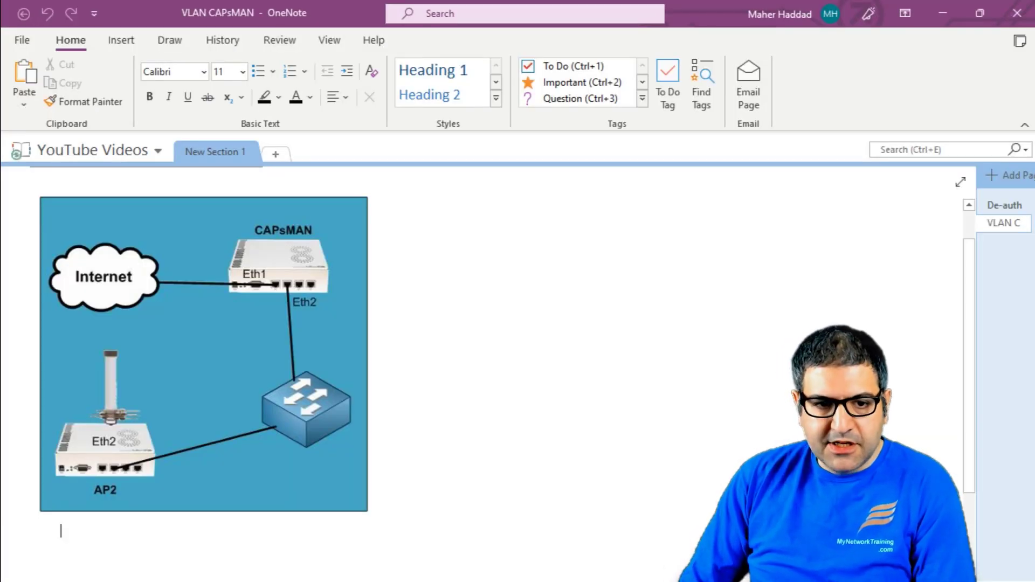
Step: With the red pen, draw arrows at AP2 and CAPsMAN and a cloud scribble beside AP2
key("alt+d")
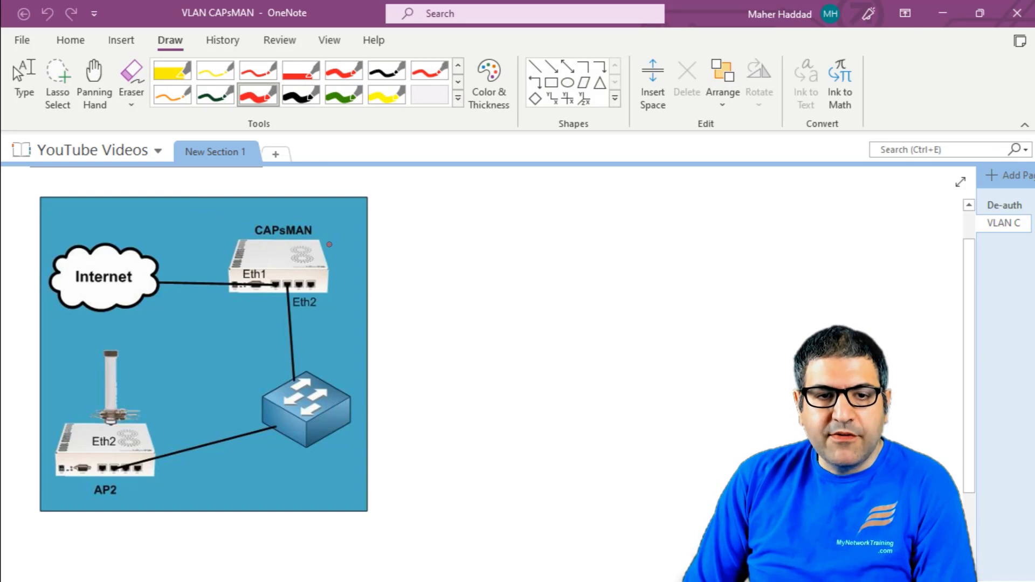
left_click_drag(133, 502, 149, 519)
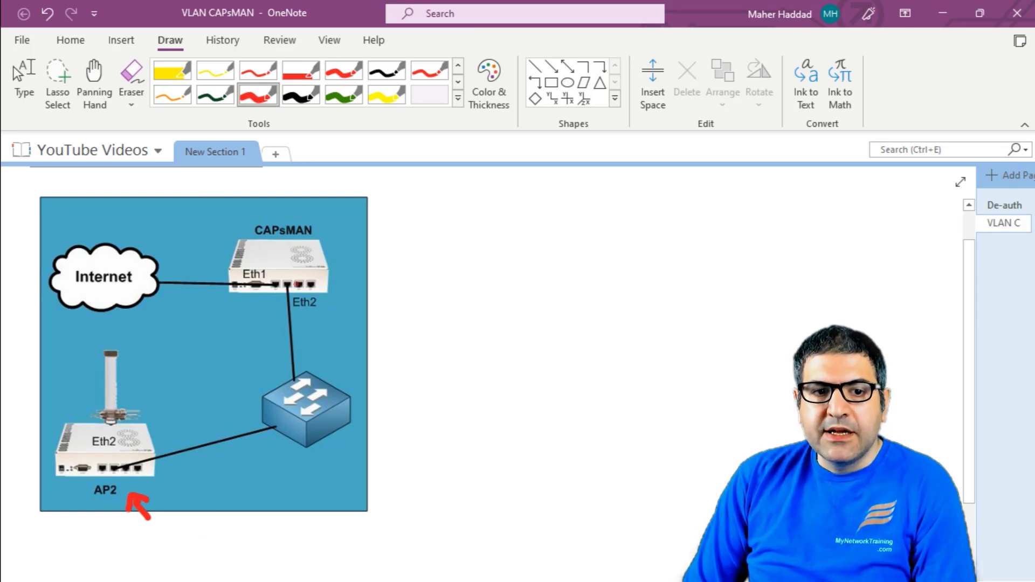
mouse_move(373, 222)
left_mouse_down()
mouse_move(349, 245)
mouse_move(369, 253)
left_mouse_up()
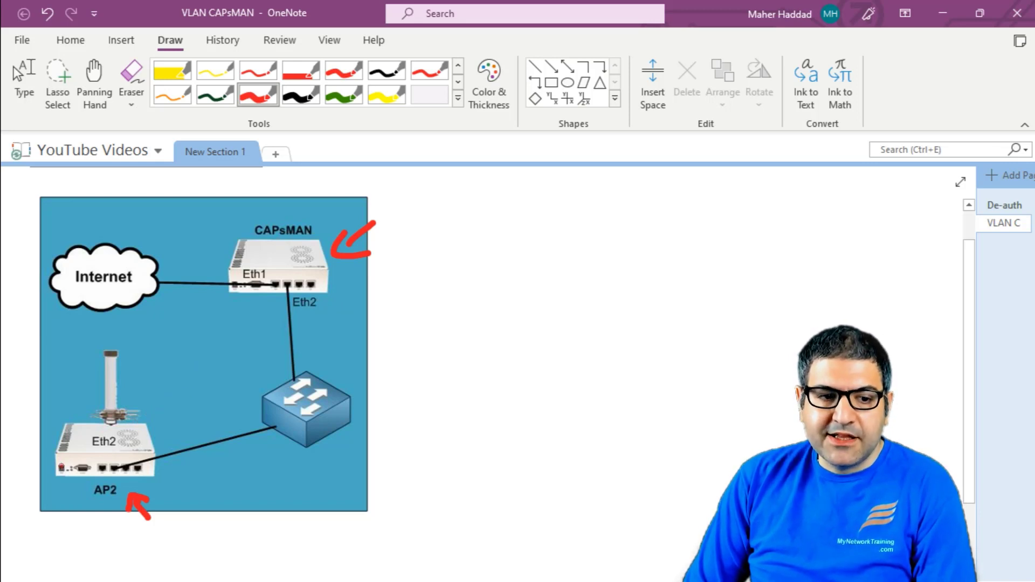
mouse_move(54, 464)
left_mouse_down()
mouse_move(27, 388)
mouse_move(8, 431)
mouse_move(51, 430)
left_mouse_up()
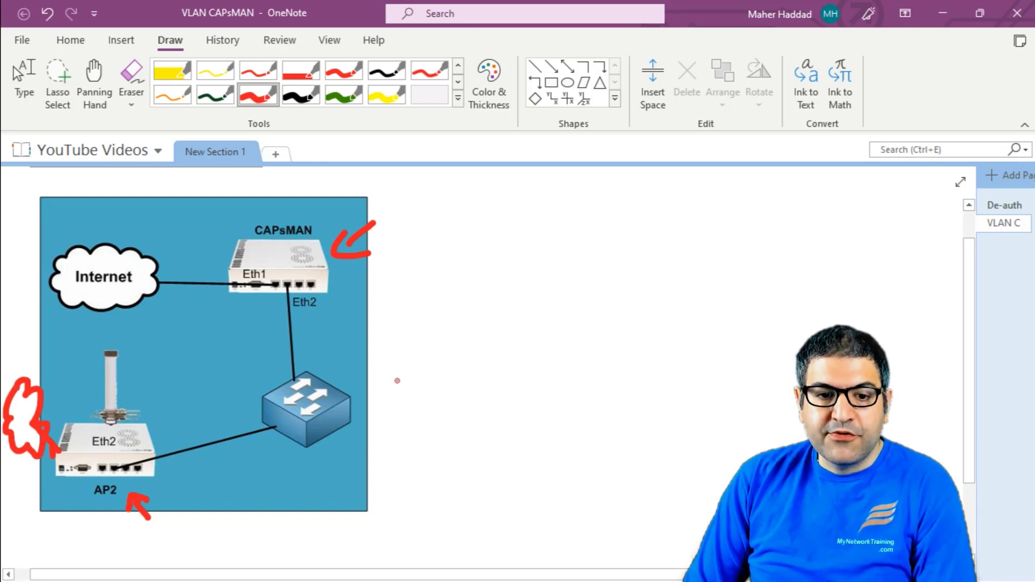
Step: Draw a red square right of the switch, with signal marks beside it and beside AP2
mouse_move(397, 380)
left_mouse_down()
mouse_move(448, 417)
mouse_move(406, 421)
left_mouse_up()
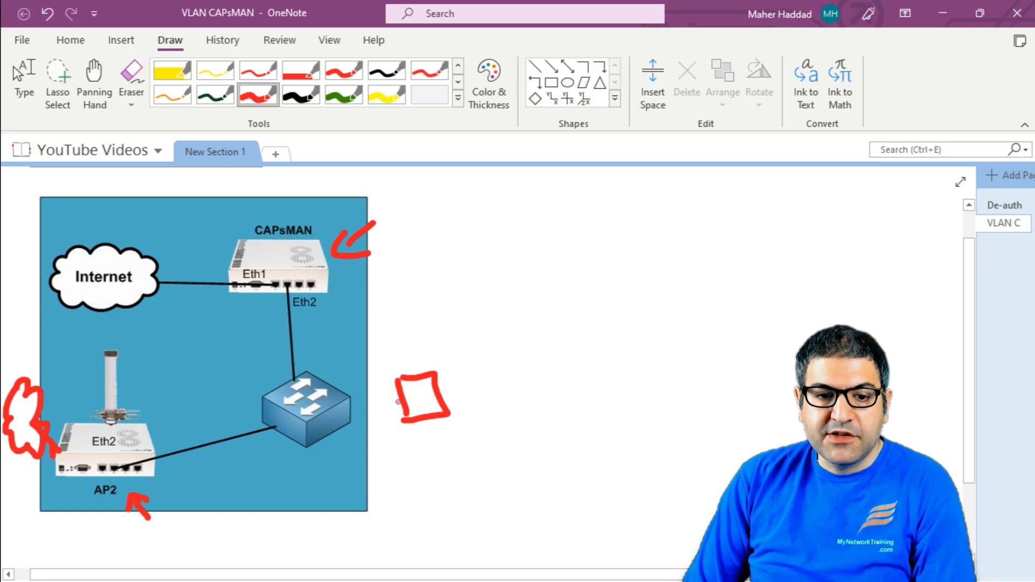
left_click_drag(381, 377, 371, 399)
mouse_move(171, 406)
left_mouse_down()
mouse_move(175, 423)
mouse_move(190, 423)
left_mouse_up()
left_click_drag(198, 411, 207, 415)
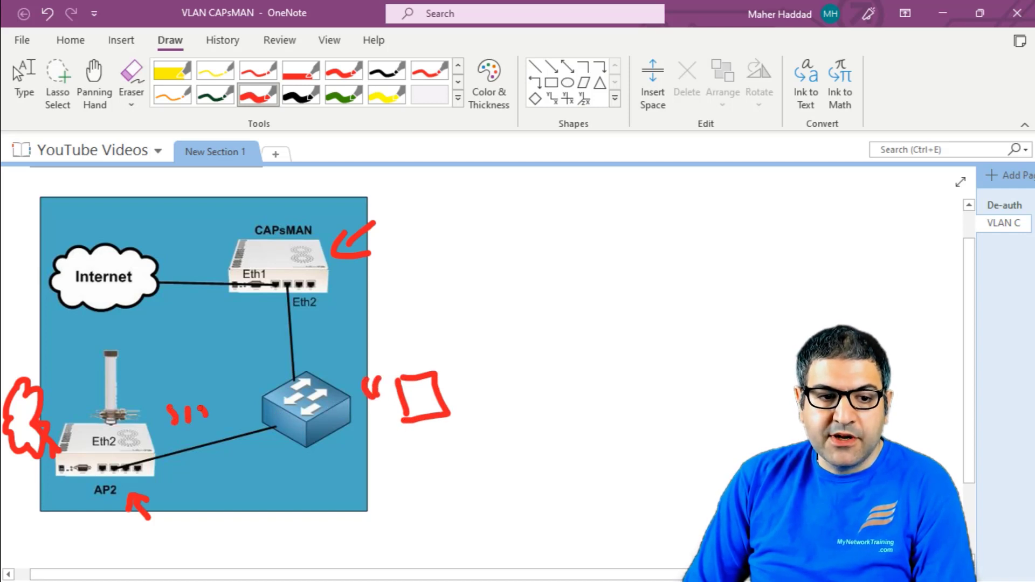
Step: Trace the AP2-to-CAPsMAN traffic path, cross out the link, and tick the square
mouse_move(143, 451)
left_mouse_down()
mouse_move(244, 416)
mouse_move(262, 321)
mouse_move(161, 296)
mouse_move(148, 309)
mouse_move(192, 292)
left_mouse_up()
mouse_move(240, 330)
left_mouse_down()
mouse_move(277, 340)
mouse_move(245, 356)
left_mouse_up()
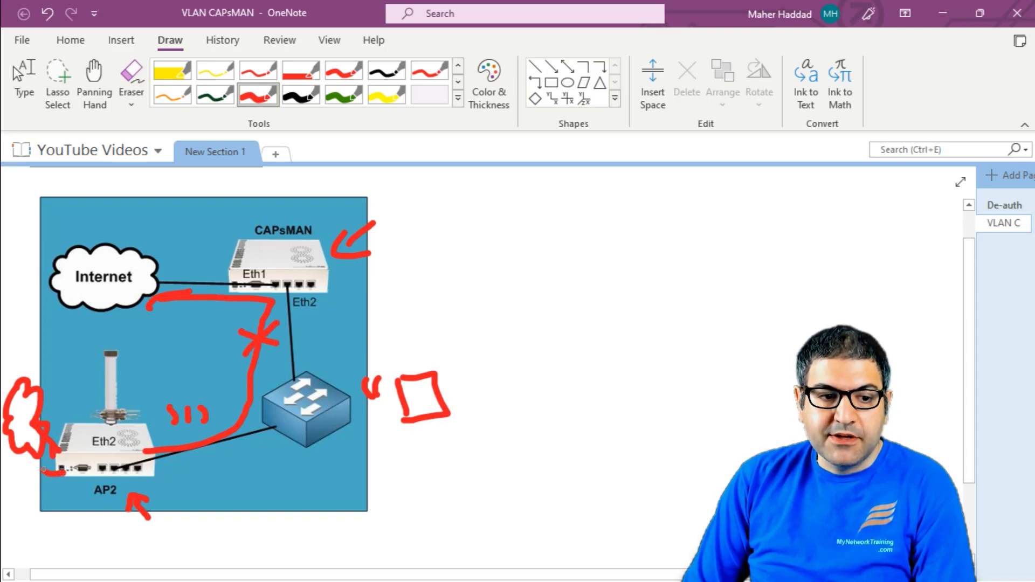
left_click_drag(35, 470, 33, 456)
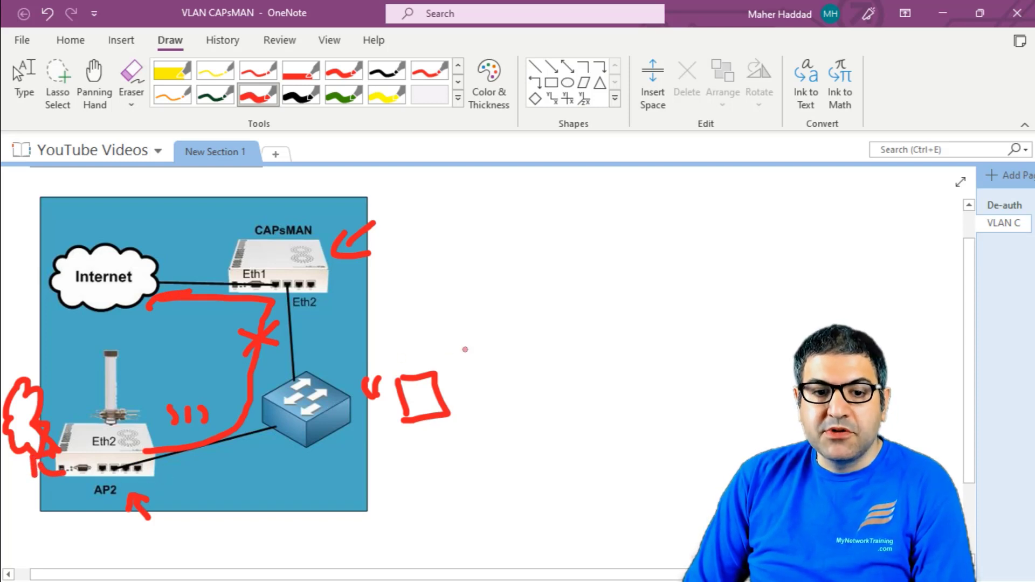
left_click_drag(465, 349, 441, 353)
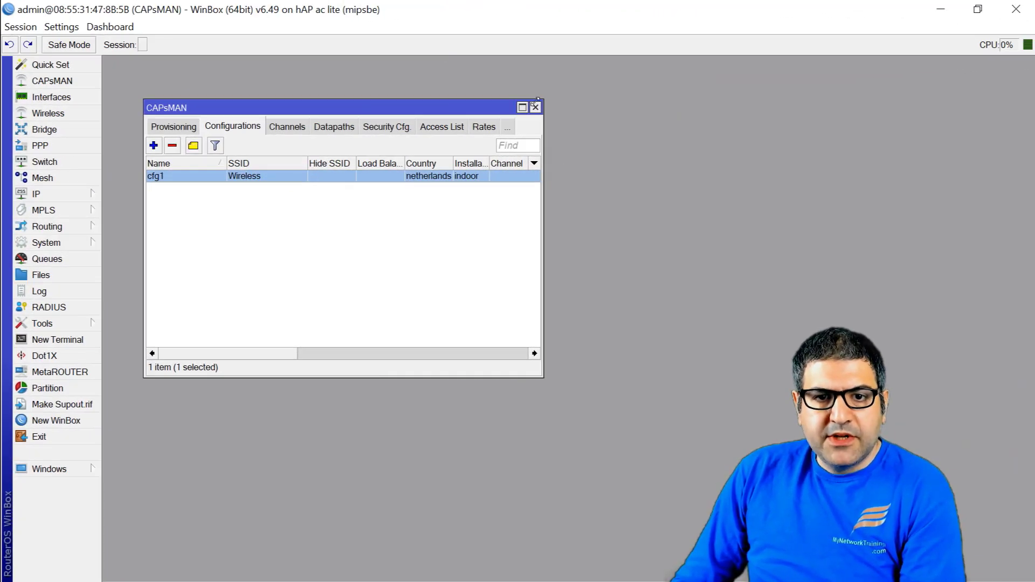
Step: Reopen CAPsMAN, check the provisioning rule, and select cap1 in the CAP Interface list
left_click(535, 107)
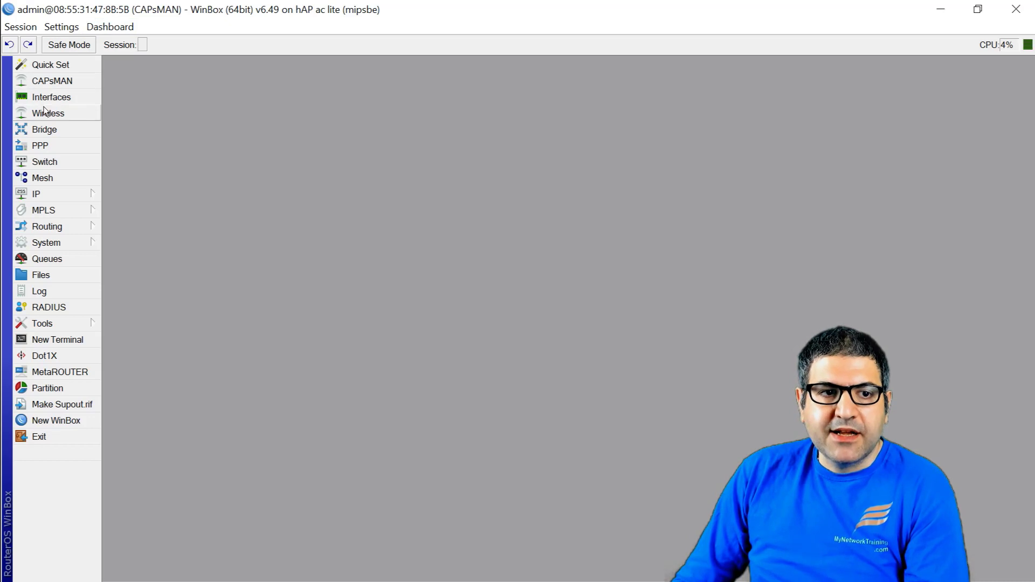
left_click(49, 82)
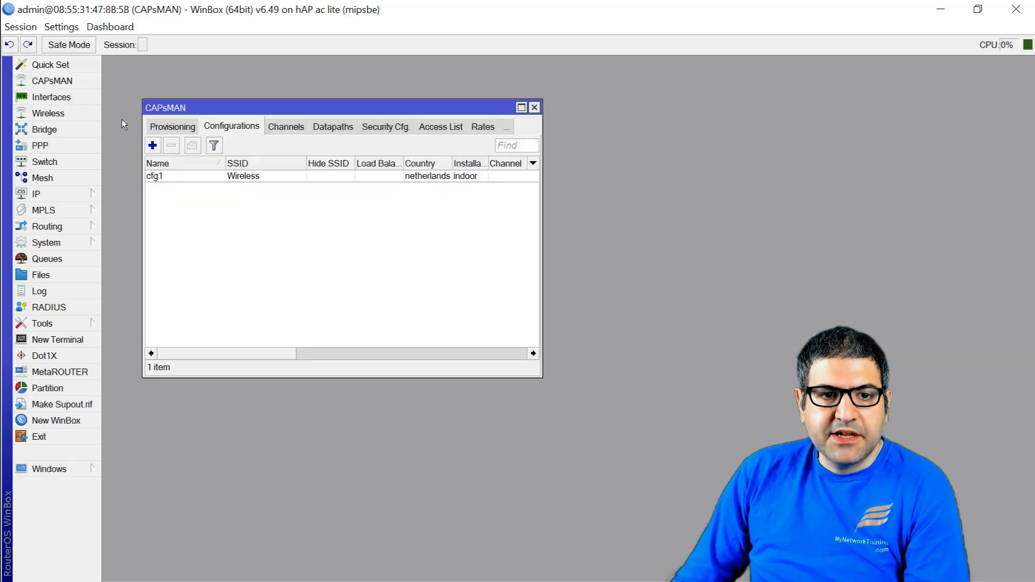
left_click(175, 127)
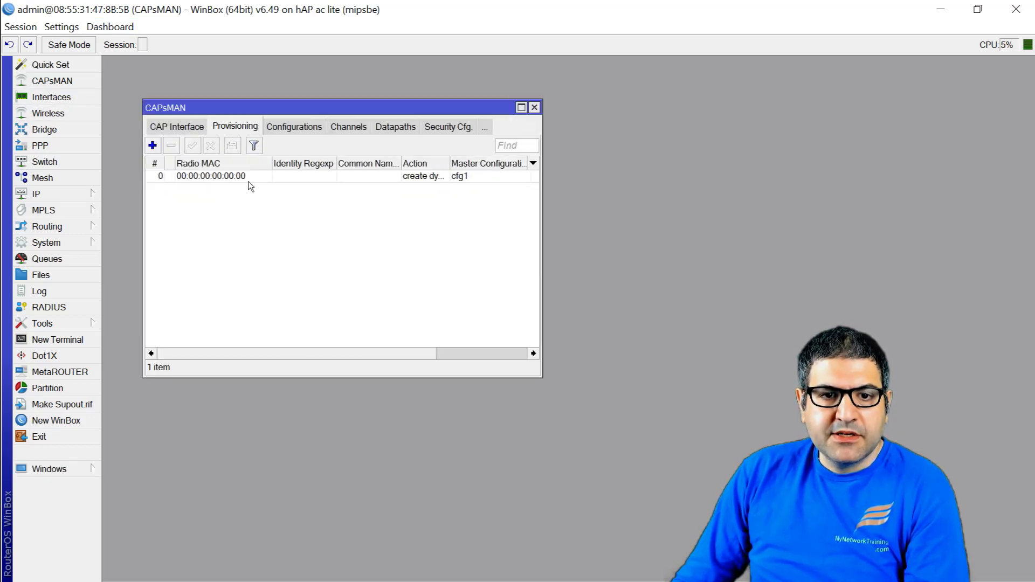
left_click(188, 130)
left_click(189, 176)
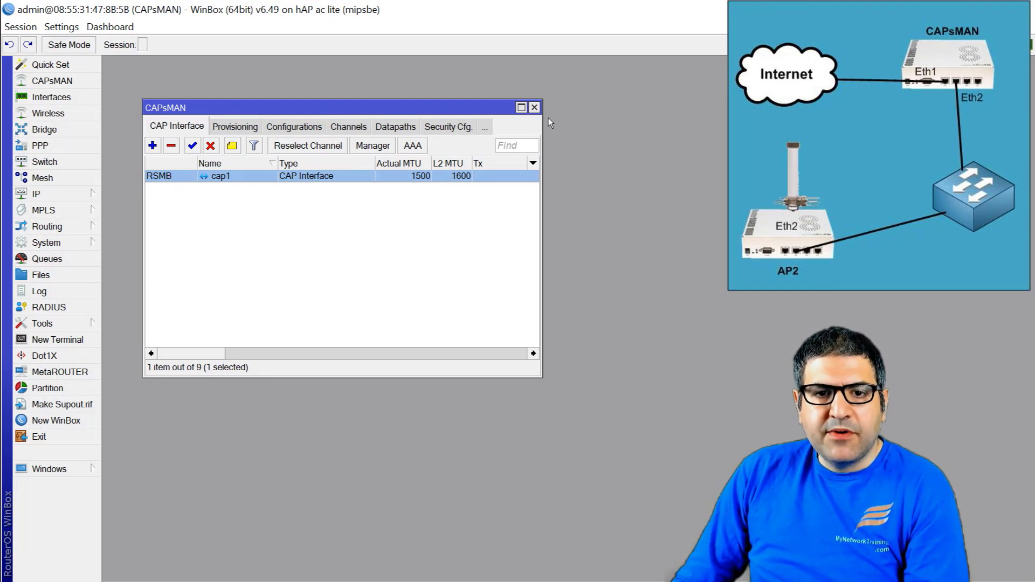
Step: Maximize CAPsMAN and inspect cfg1's wireless, channel, rates, datapath and security settings
left_click(521, 107)
left_click(247, 82)
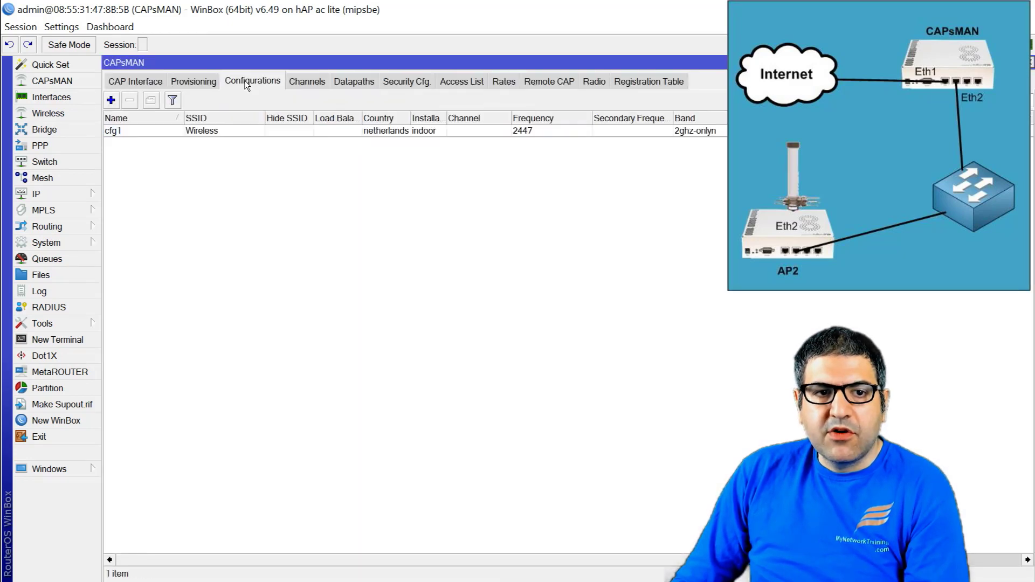
double_click(140, 131)
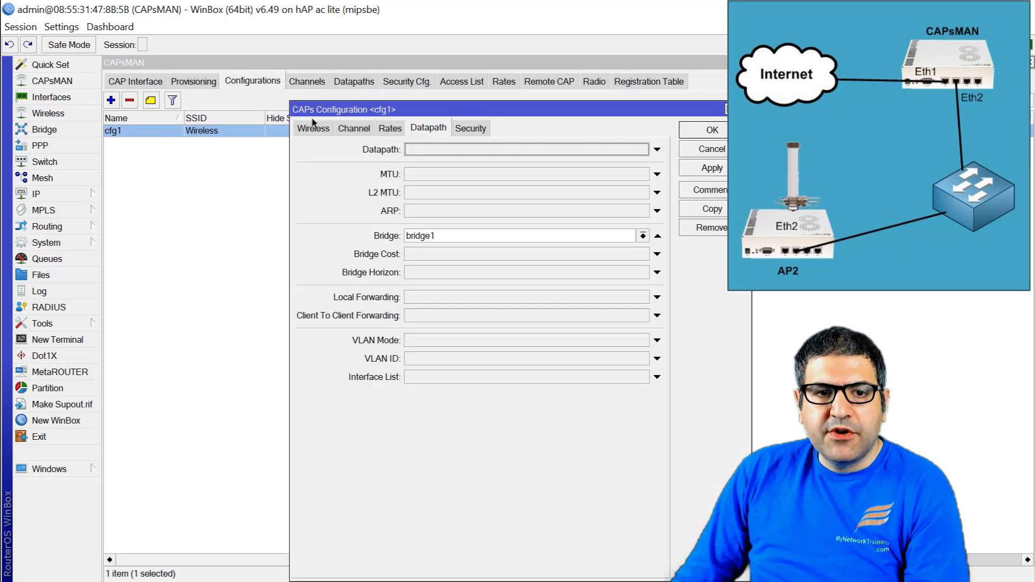
left_click(313, 128)
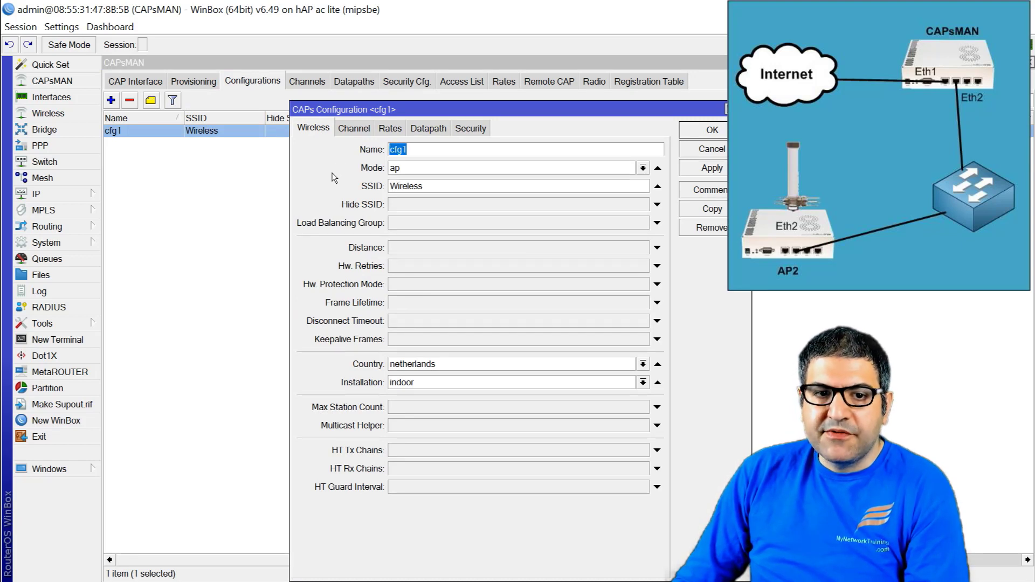
key("Tab")
key("Tab")
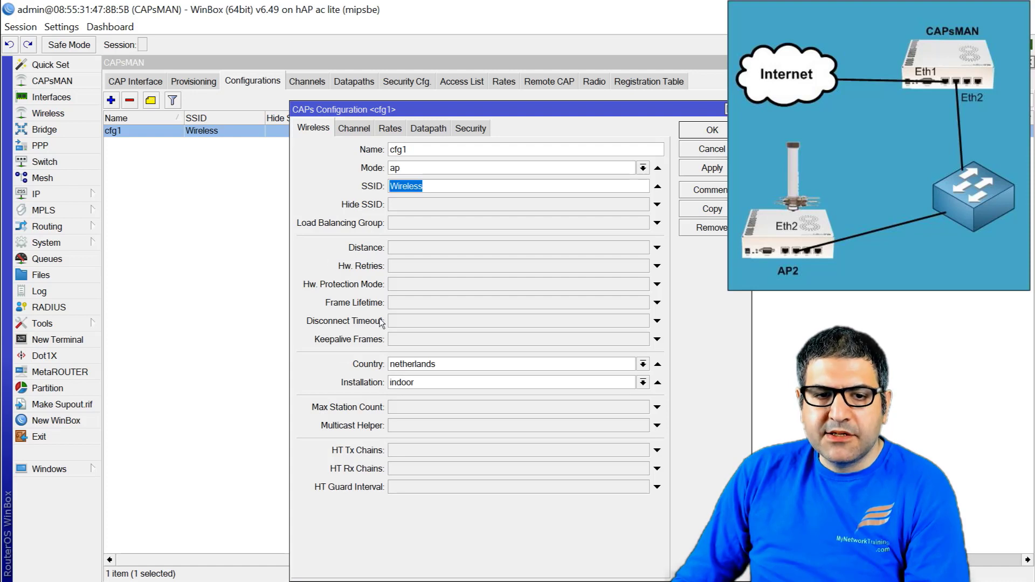
left_click(358, 130)
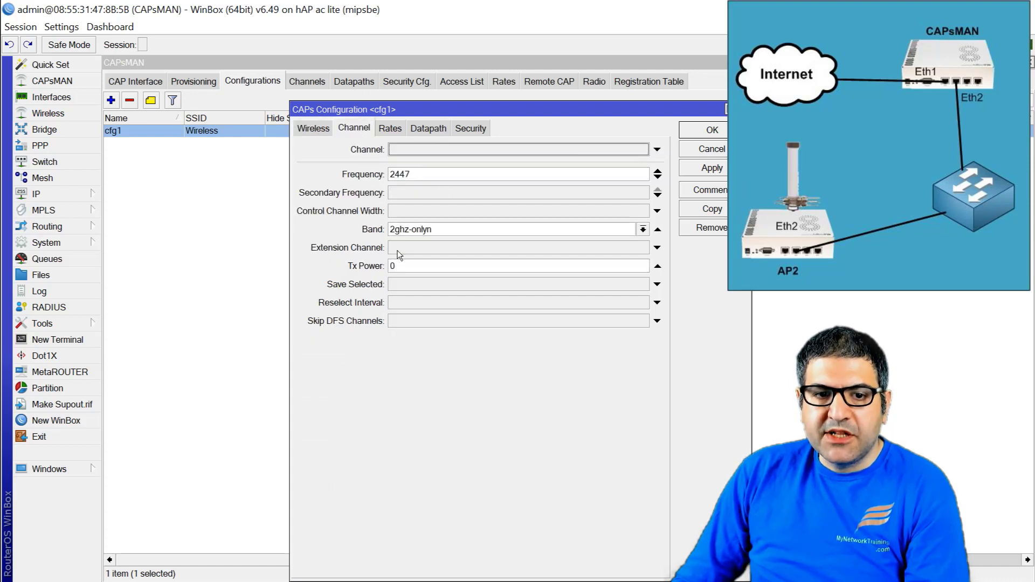
left_click(394, 129)
left_click(427, 130)
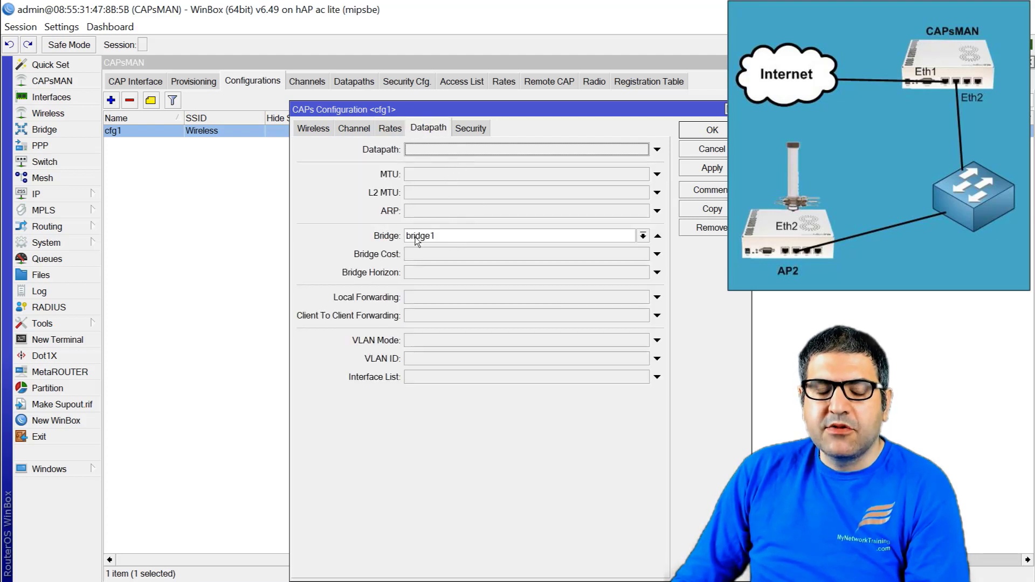
left_click(475, 127)
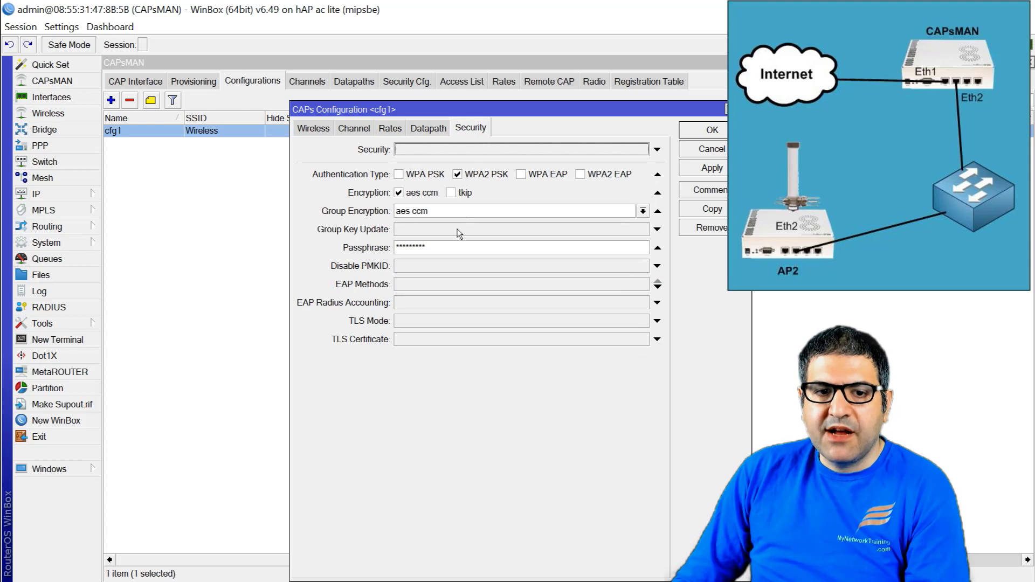
Step: Turn off Hide Passwords, select cfg1's passphrase, and close the configuration
left_click(74, 29)
left_click(95, 62)
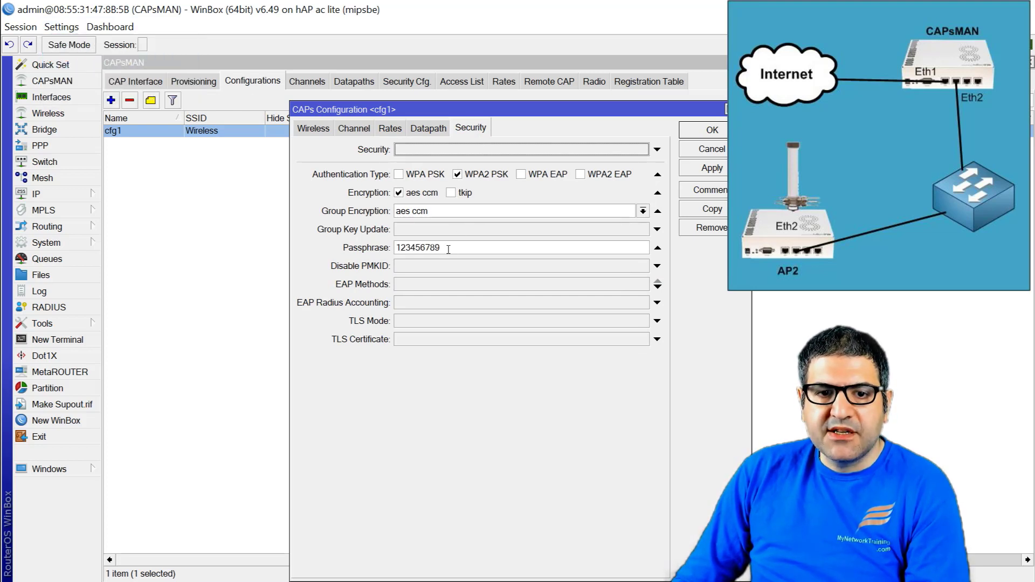
left_click_drag(456, 250, 368, 236)
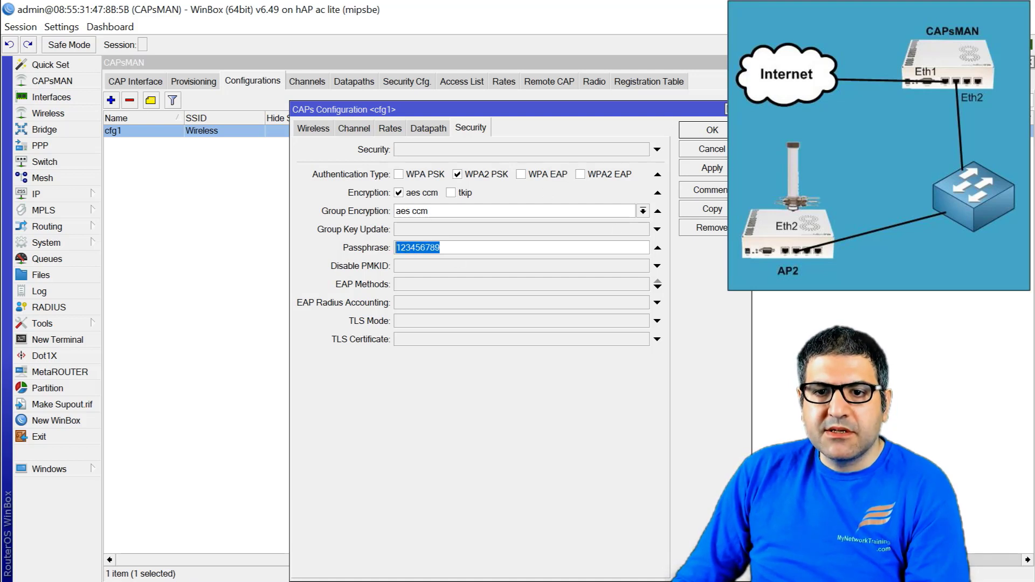
key("Return")
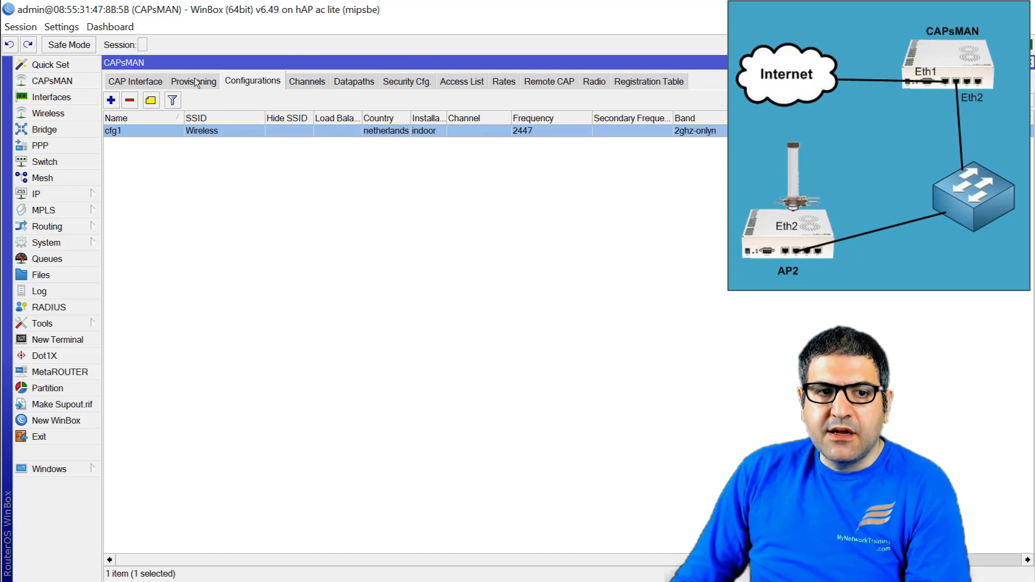
Step: Inspect provisioning rule 0 (create dynamic enabled, master configuration cfg1), then return to CAP interfaces
left_click(196, 83)
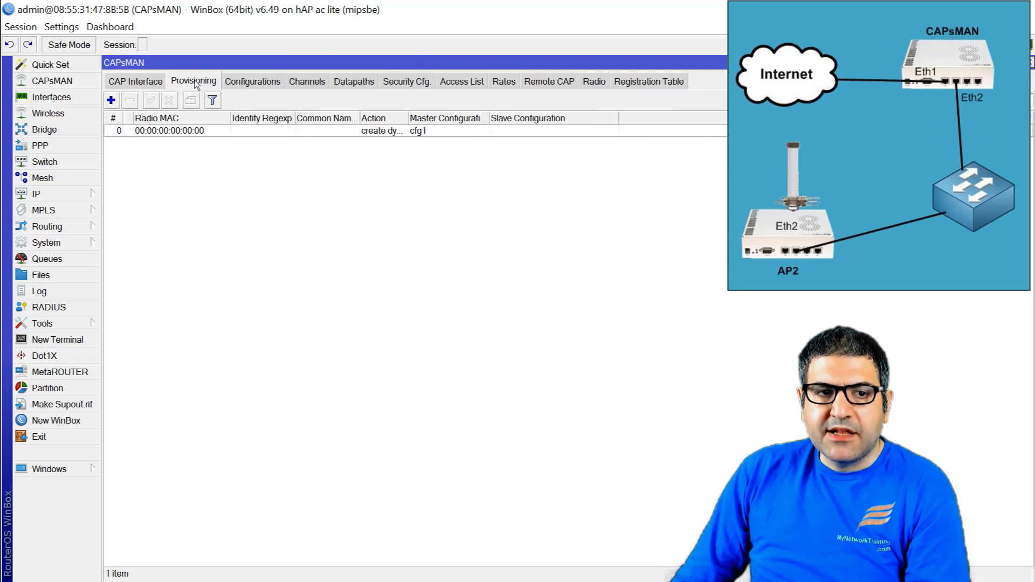
left_click(193, 132)
double_click(192, 133)
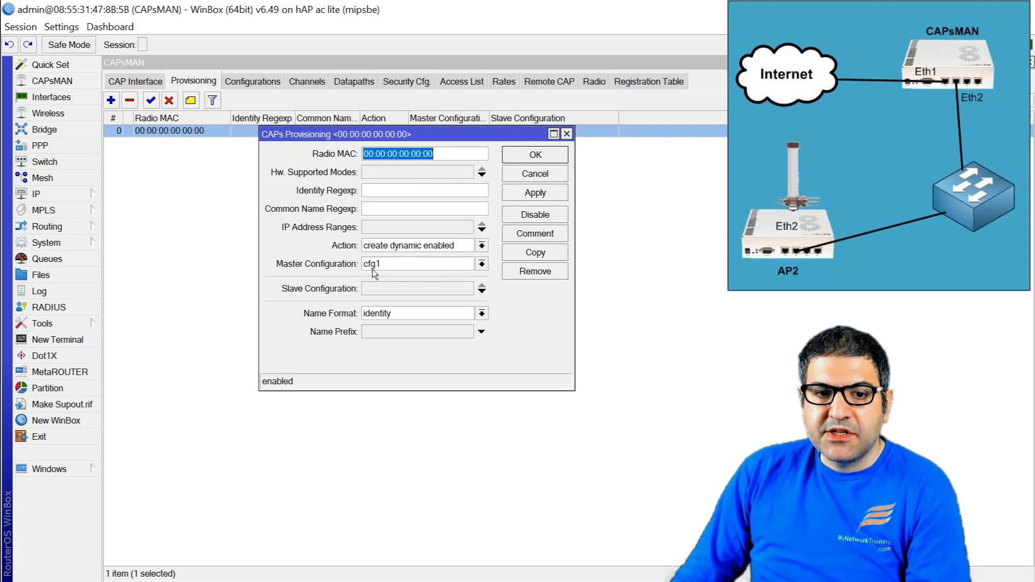
left_click(567, 133)
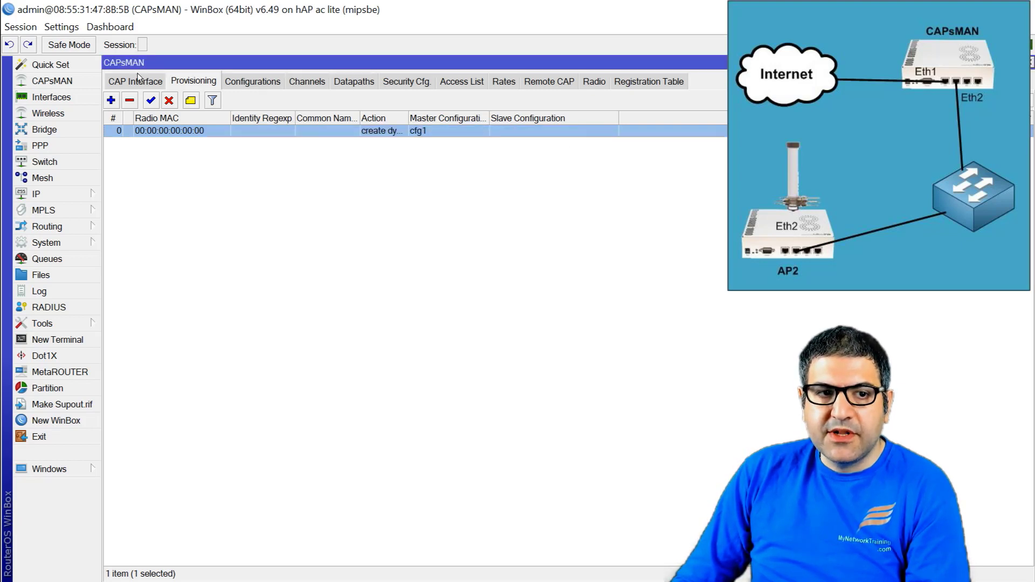
left_click(137, 79)
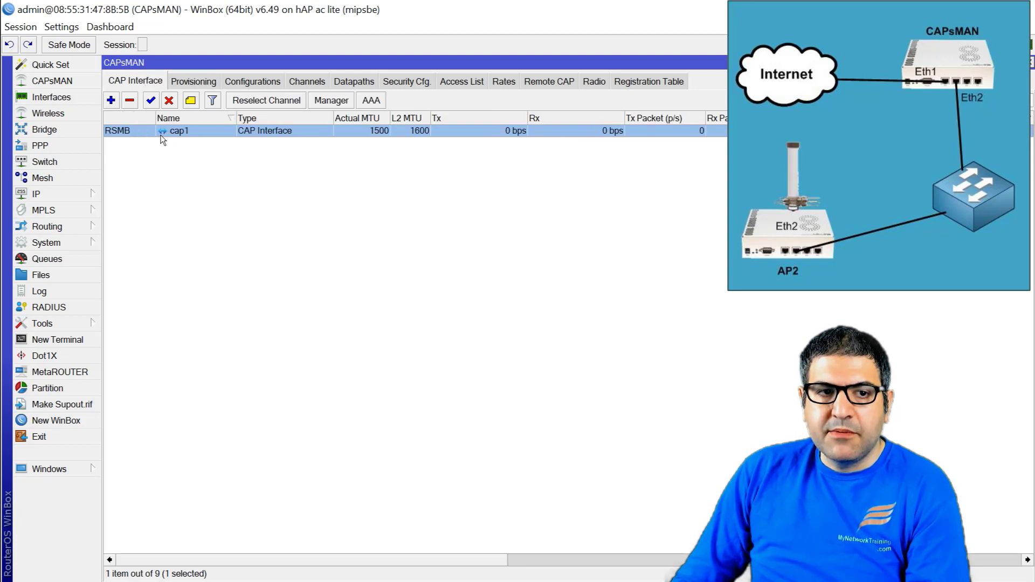
Step: Inspect cap1's General properties, selecting its Radio MAC address, then close them
double_click(175, 132)
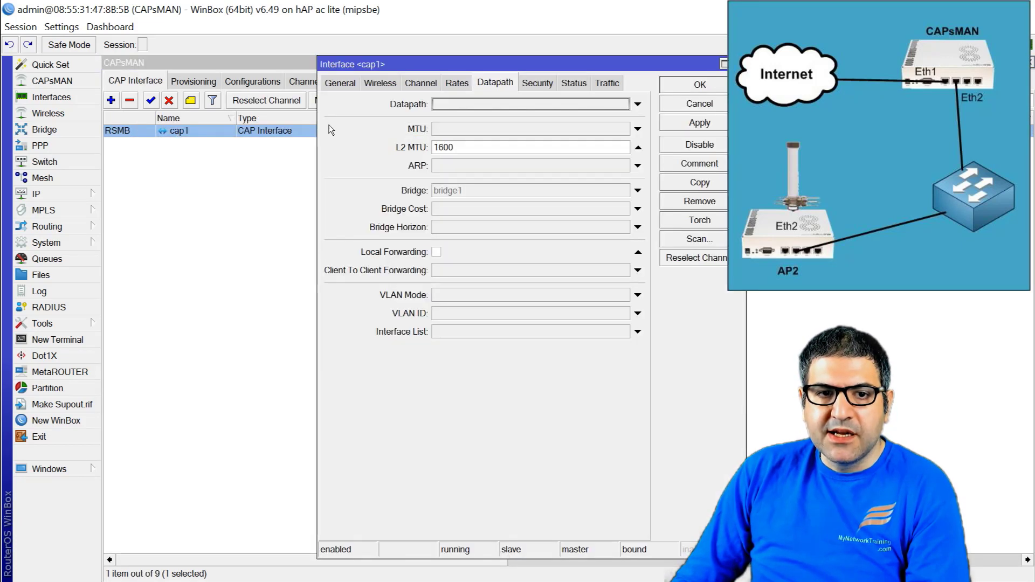
left_click(340, 83)
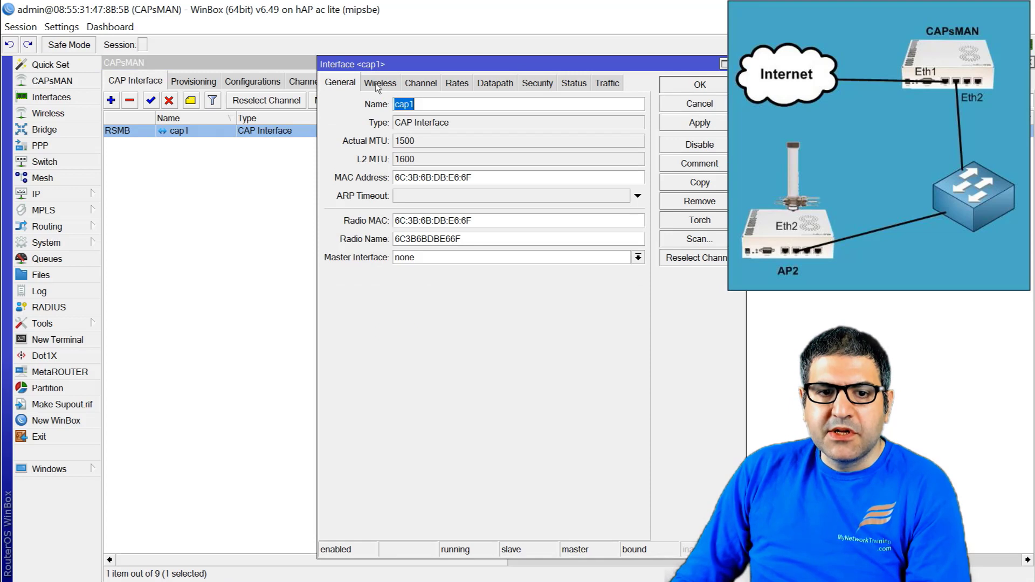
left_click_drag(493, 220, 367, 220)
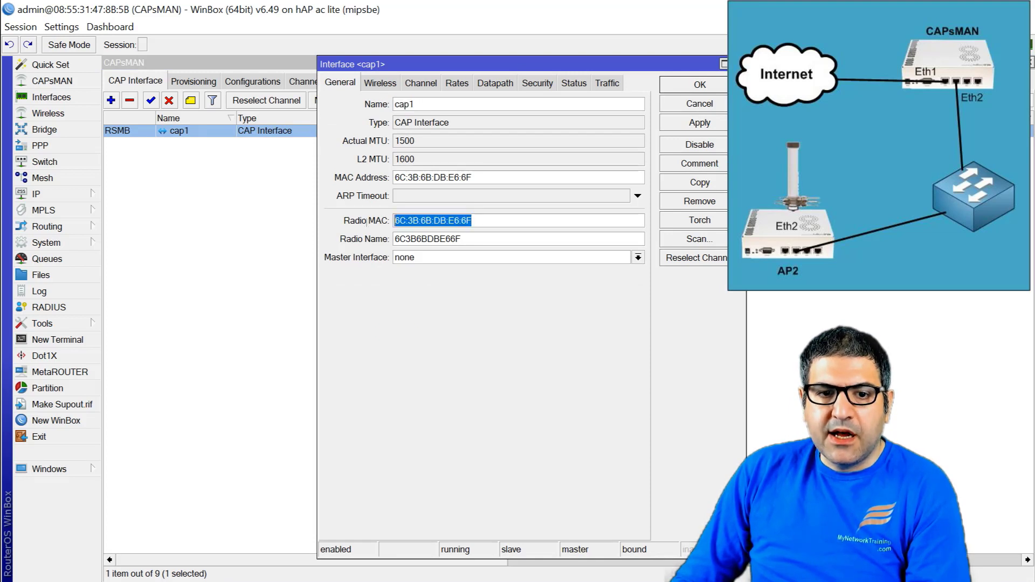
key("Escape")
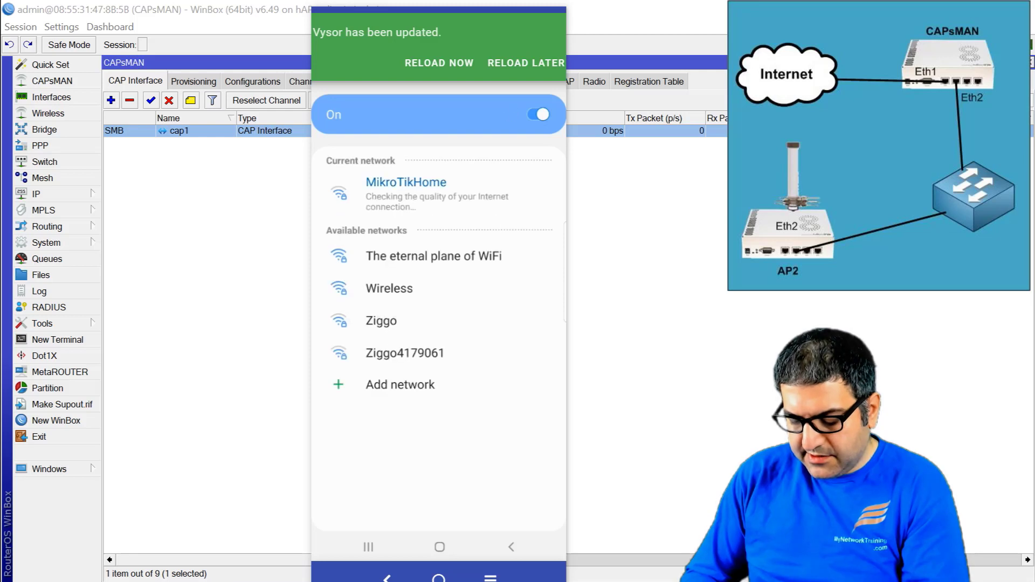
Step: Connect the phone to the Wireless network by entering the WPA2 password
left_click(389, 288)
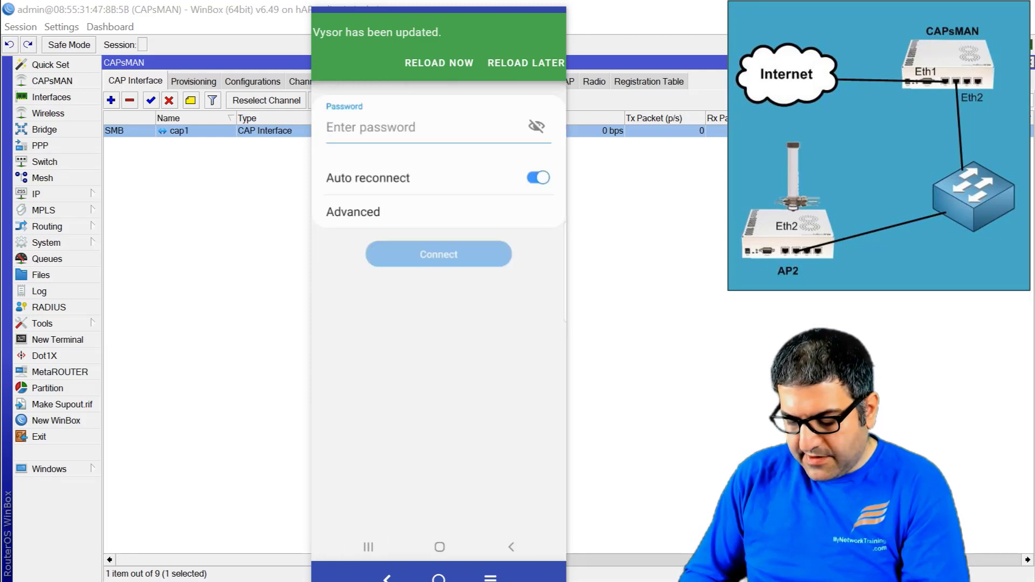
type("12")
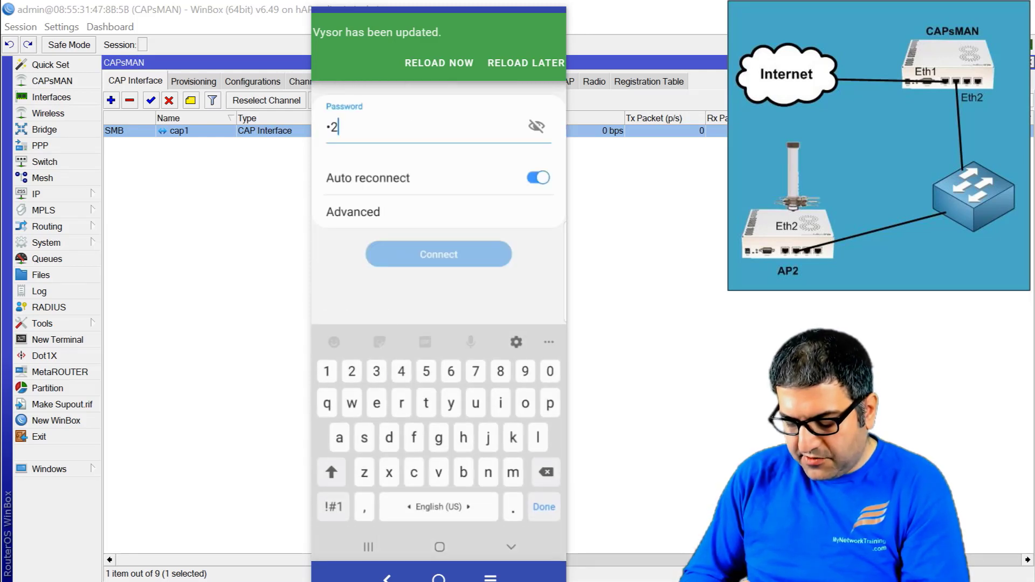
type("345678")
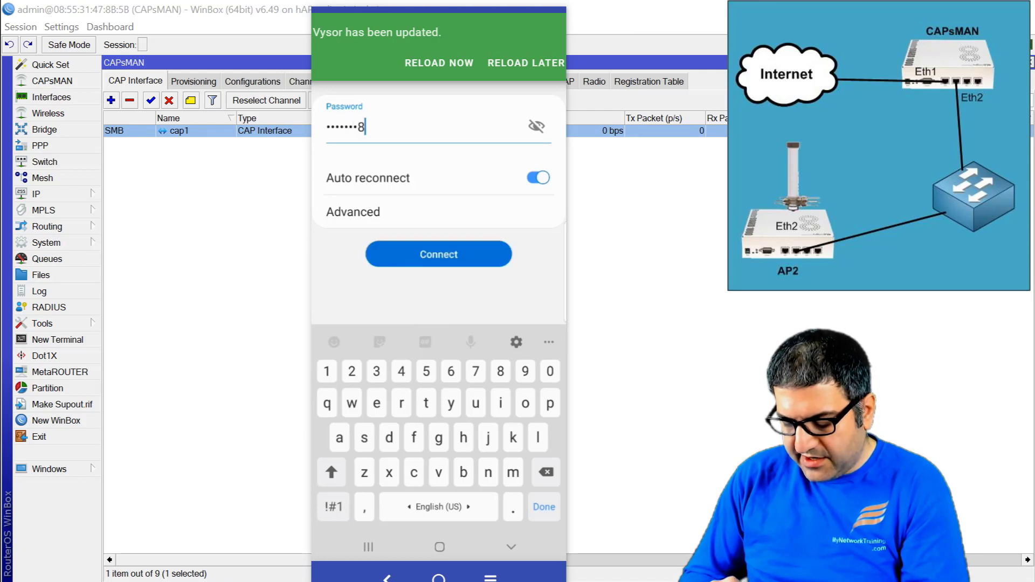
type("9")
key("Return")
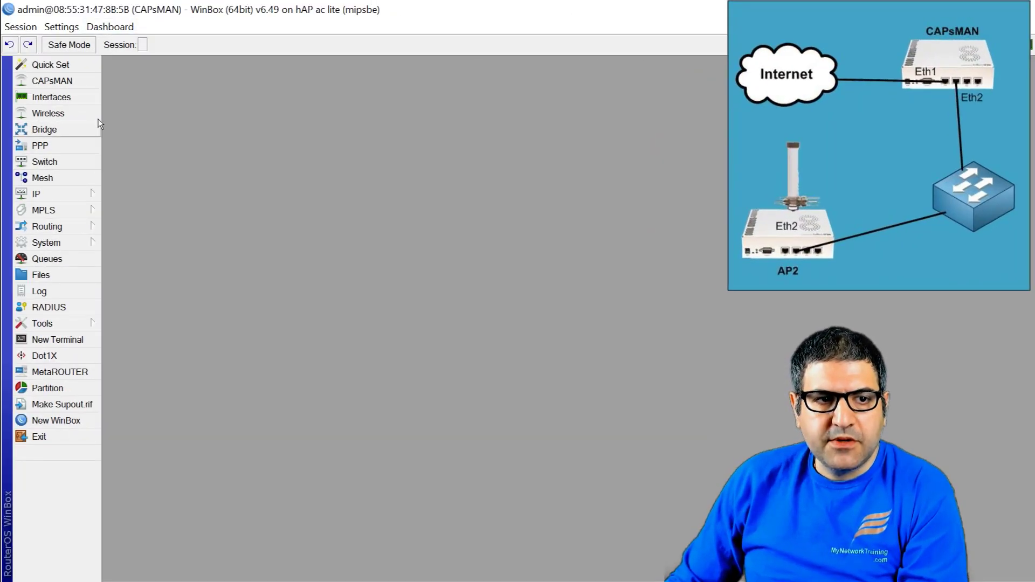
Step: Open cap1's datapath properties in CAPsMAN and reset Local Forwarding to unset
left_click(92, 81)
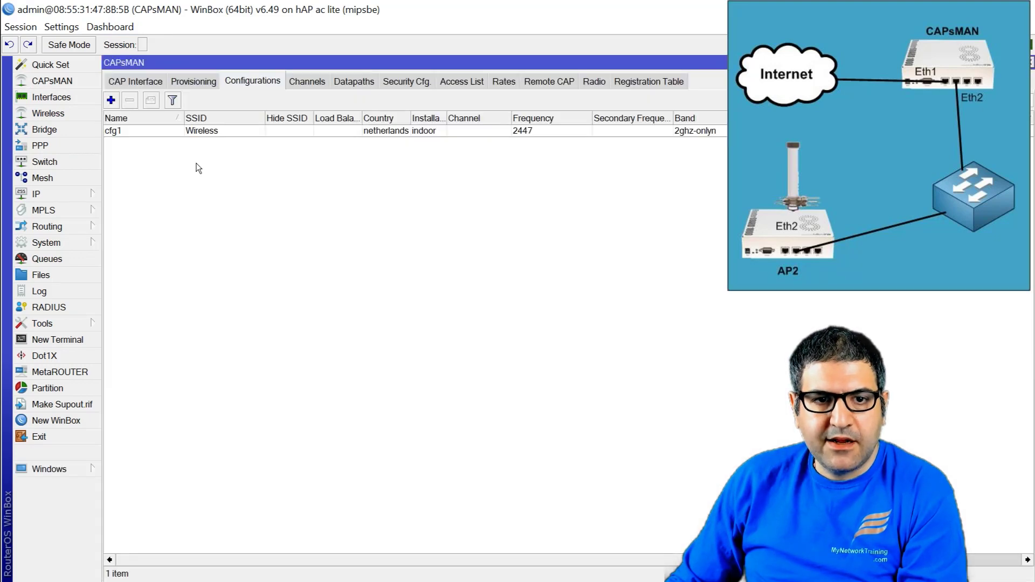
left_click(147, 86)
left_click(137, 135)
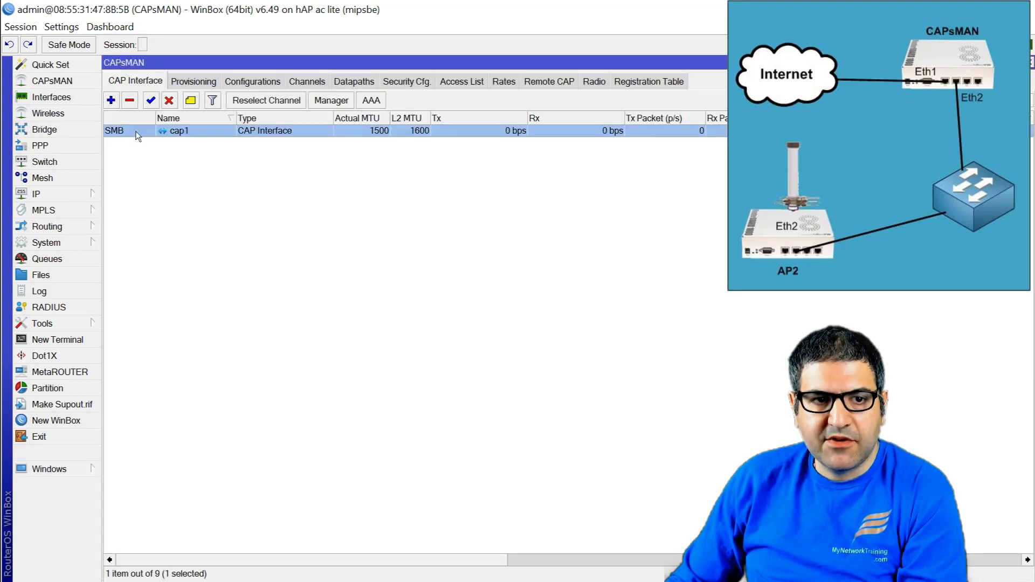
double_click(184, 135)
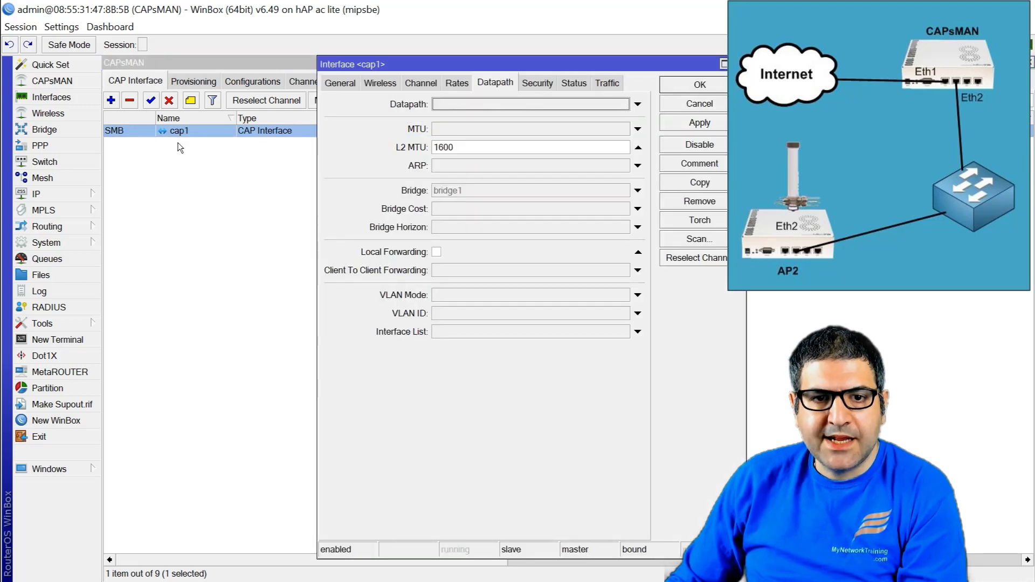
left_click(346, 83)
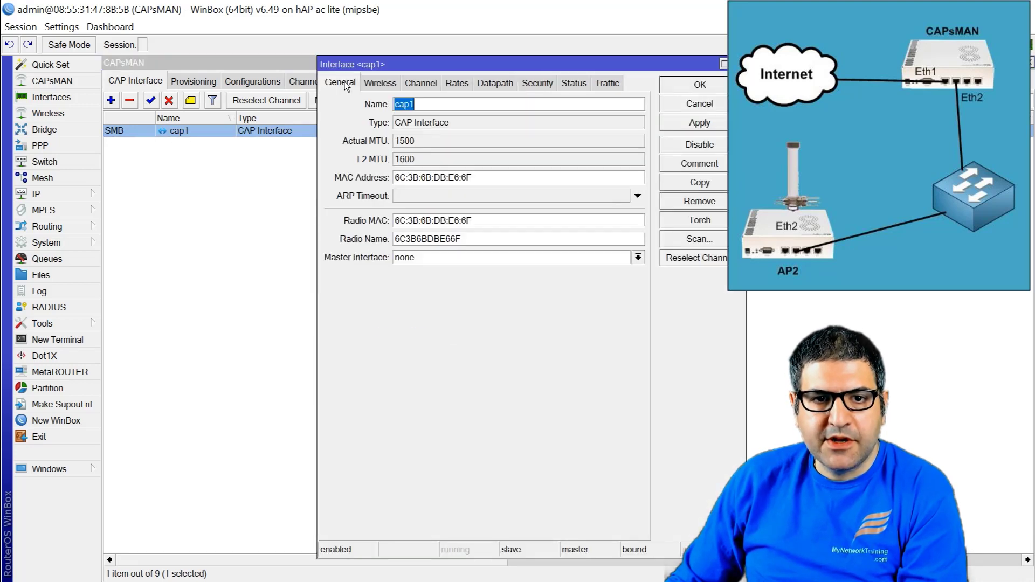
left_click(498, 85)
left_click_drag(535, 65, 407, 141)
left_click(576, 352)
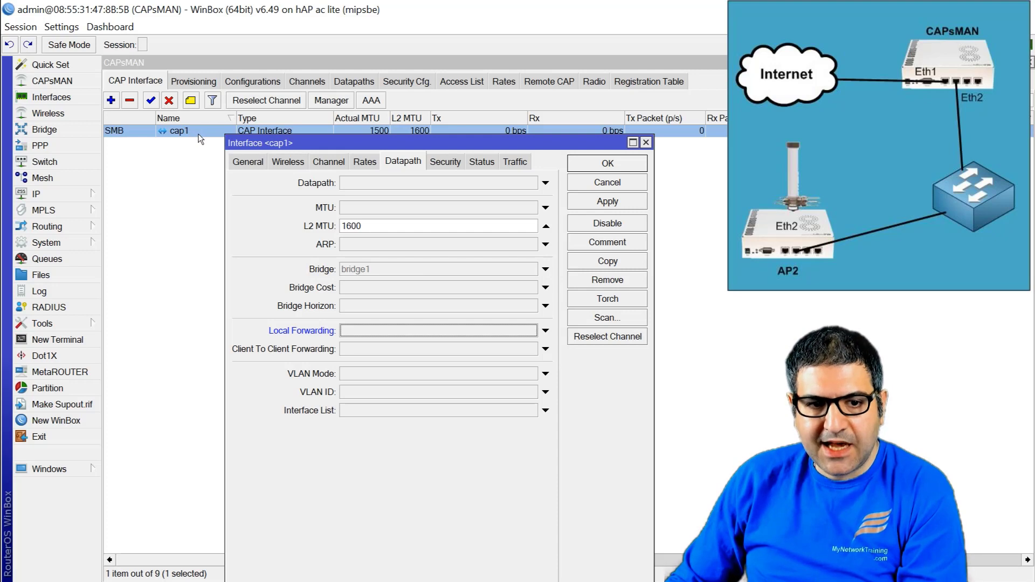
Step: Enable Local Forwarding for cap1 and save with OK
left_click(381, 330)
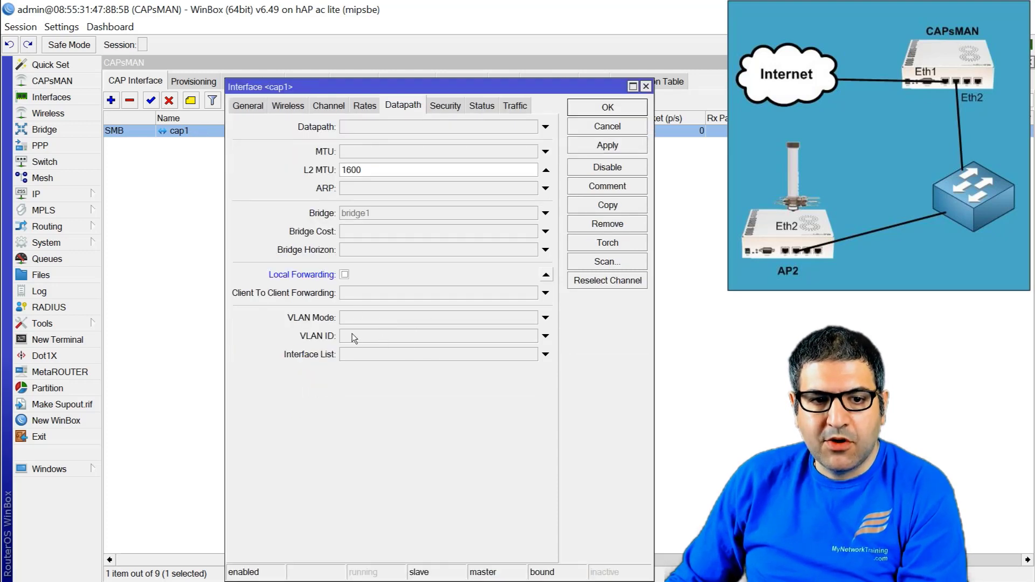
left_click(614, 108)
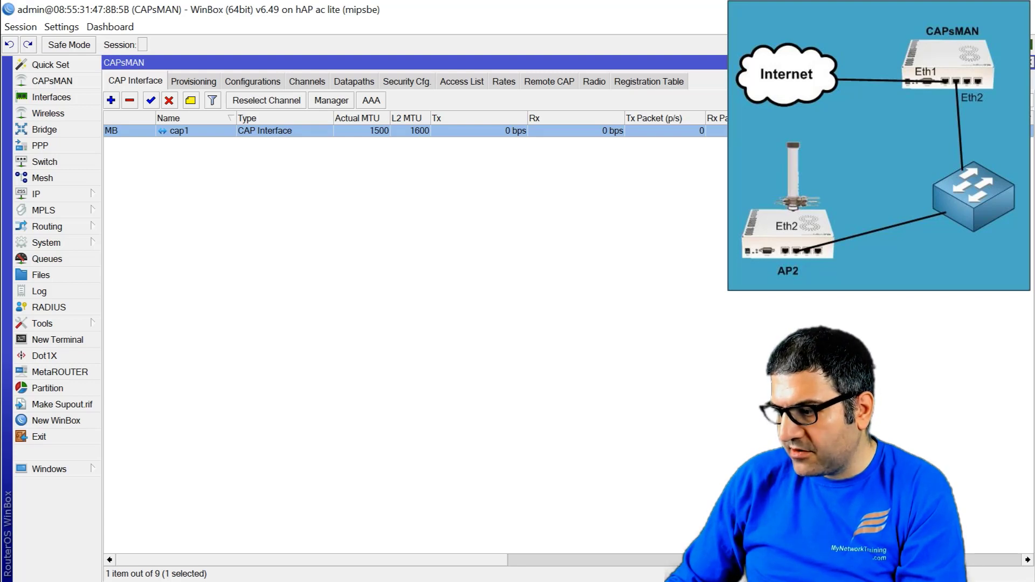
Step: Watch the phone connect to Wireless in Vysor, then leave the CAPsMAN session
key("alt+Tab")
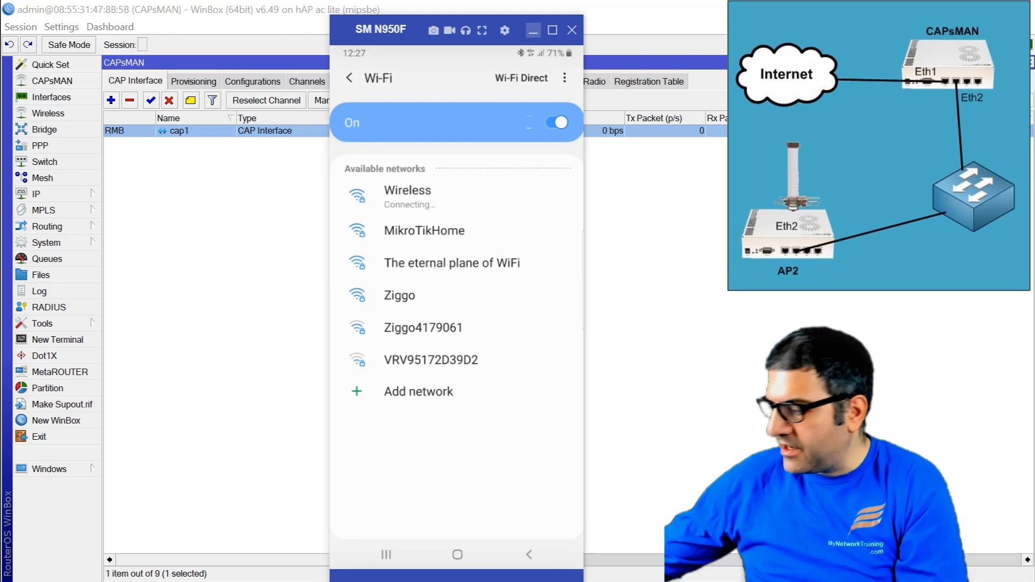
key("super+d")
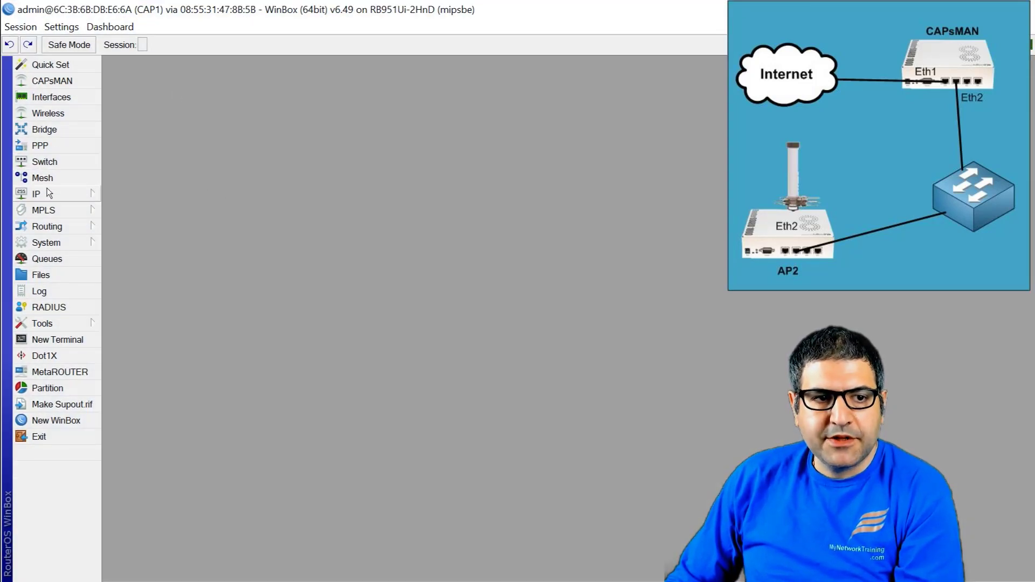
Step: Add a DHCP client on CAP1's ether1 interface
left_click(51, 198)
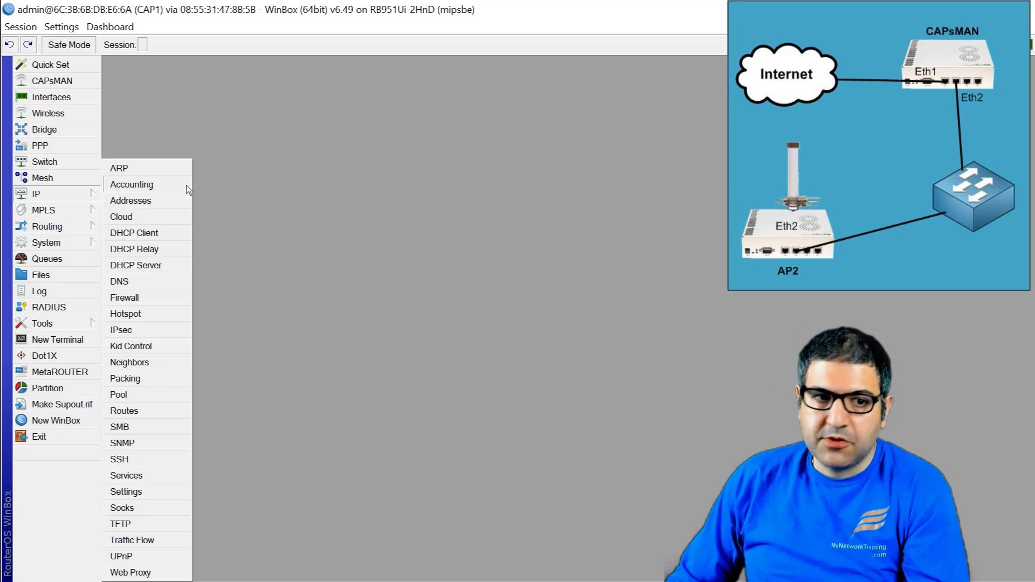
left_click(165, 233)
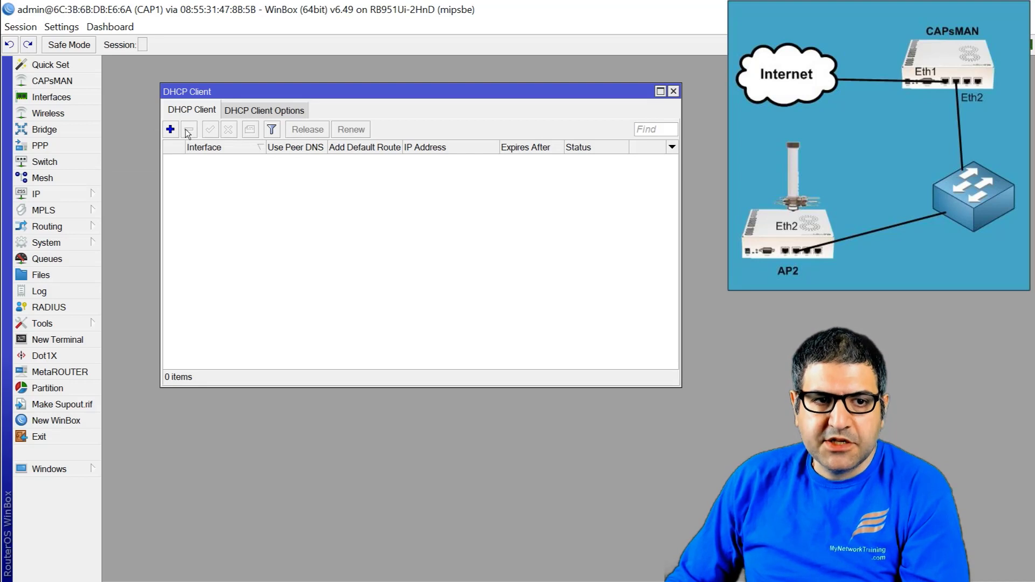
left_click(171, 129)
key("Return")
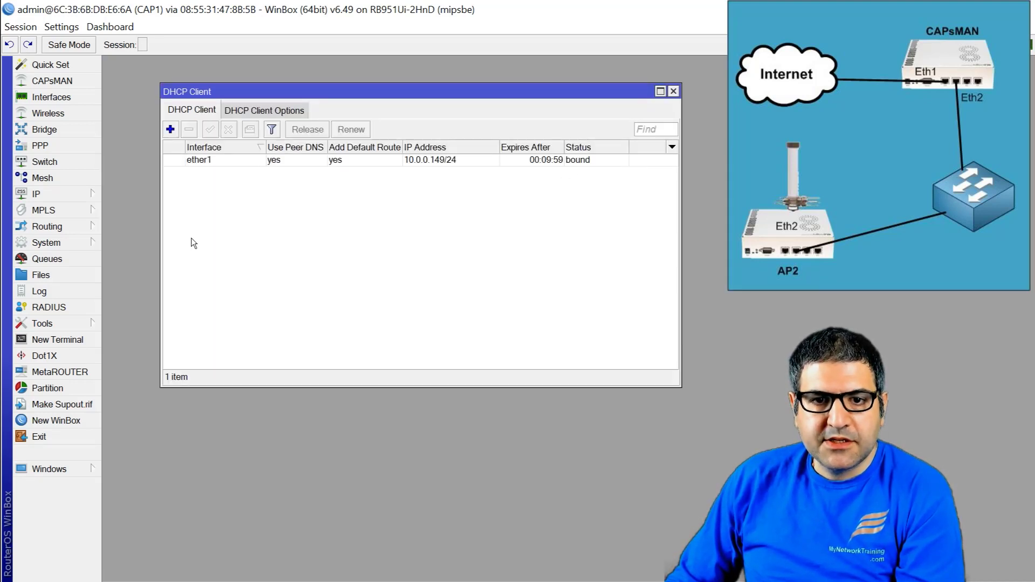
key("Escape")
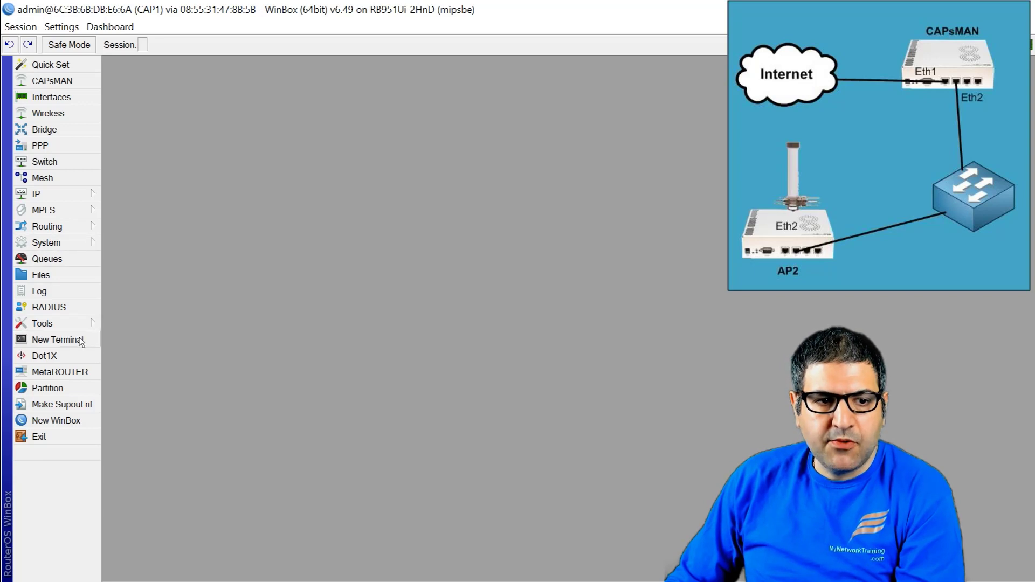
Step: Ping 8.8.8.8 from a new terminal, stopping after two replies
left_click(81, 340)
type("p")
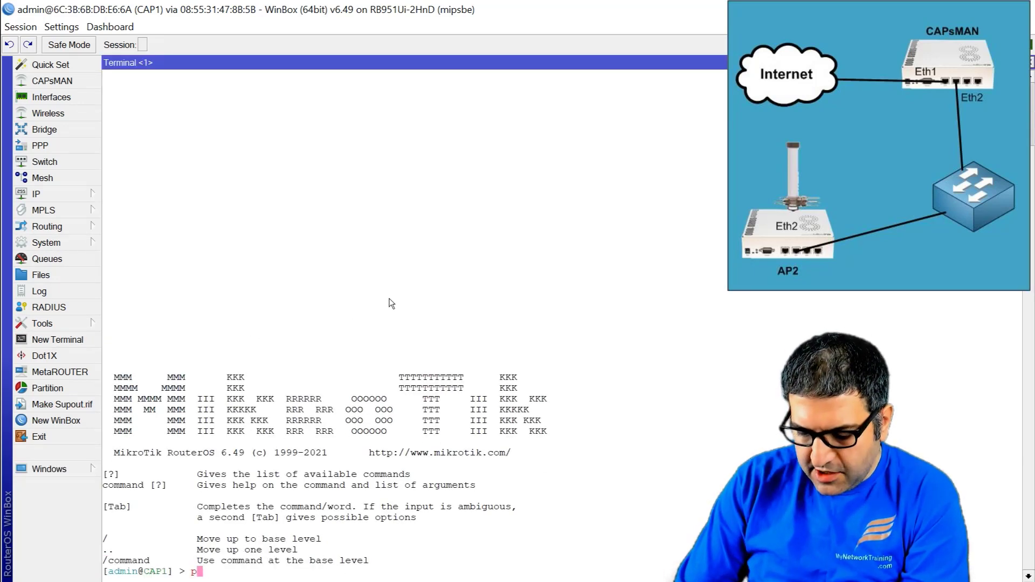
type("ing 8.8.8.8")
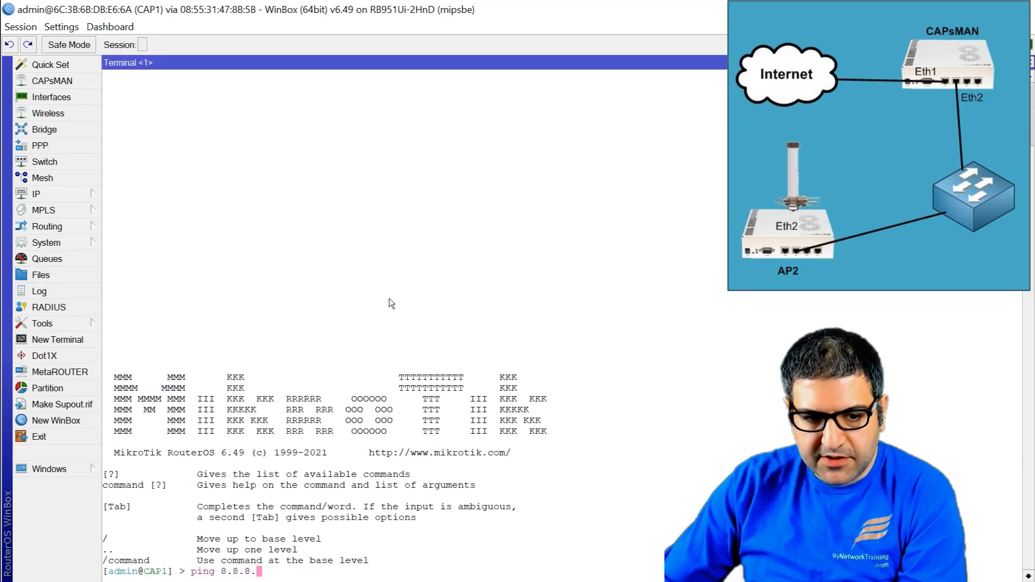
key("Return")
key("ctrl+c")
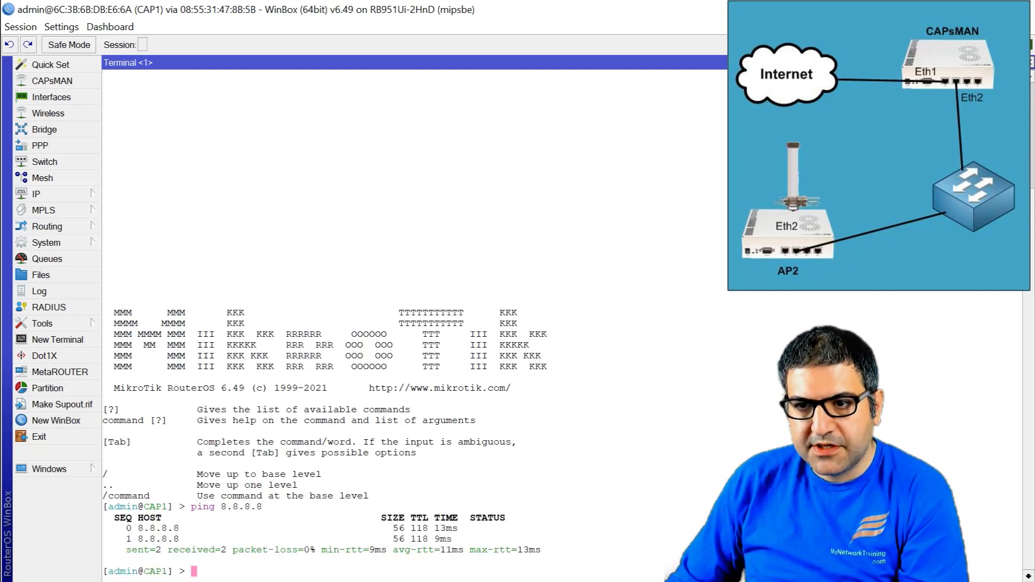
left_click(1031, 63)
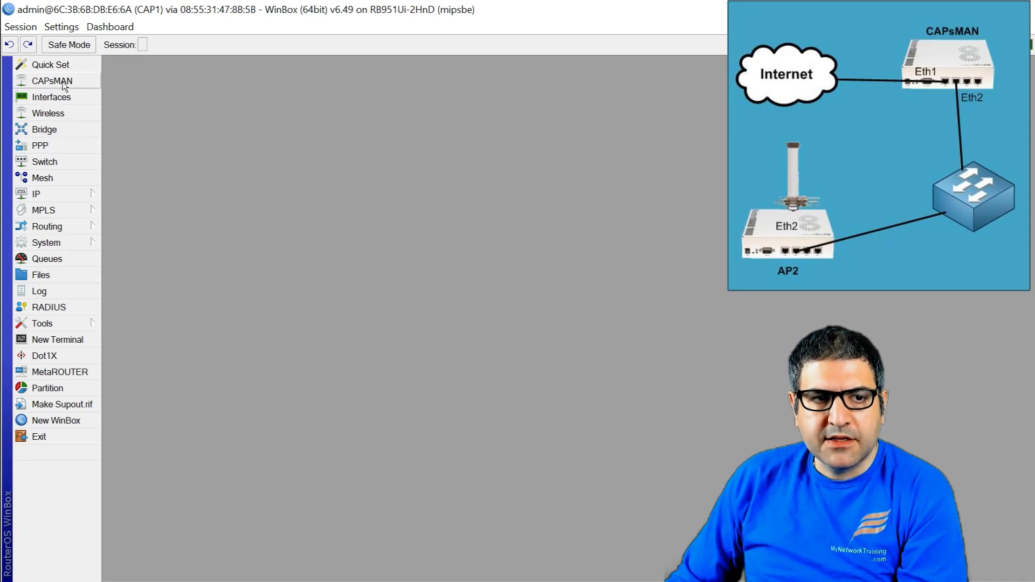
left_click(48, 113)
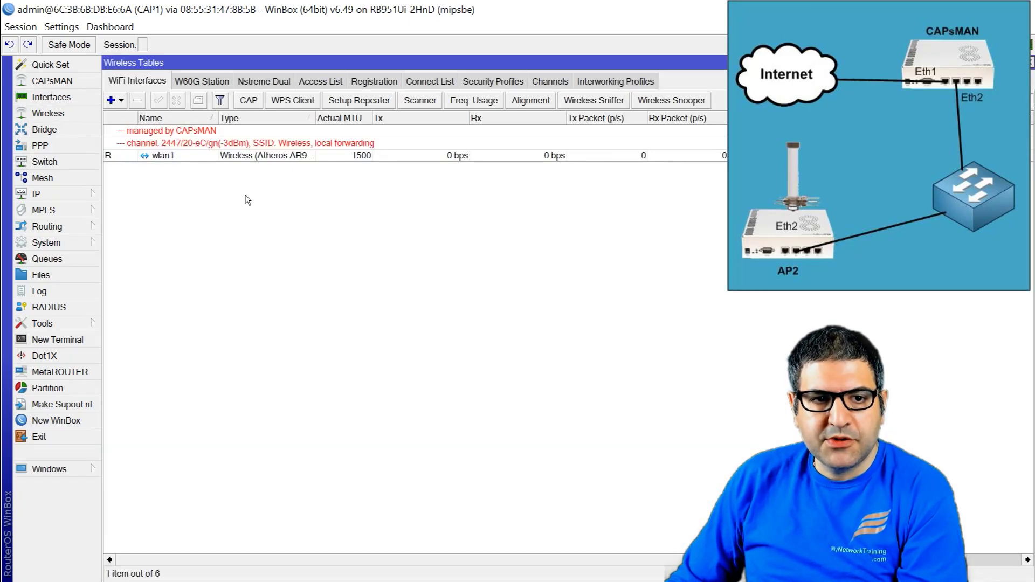
left_click(159, 157)
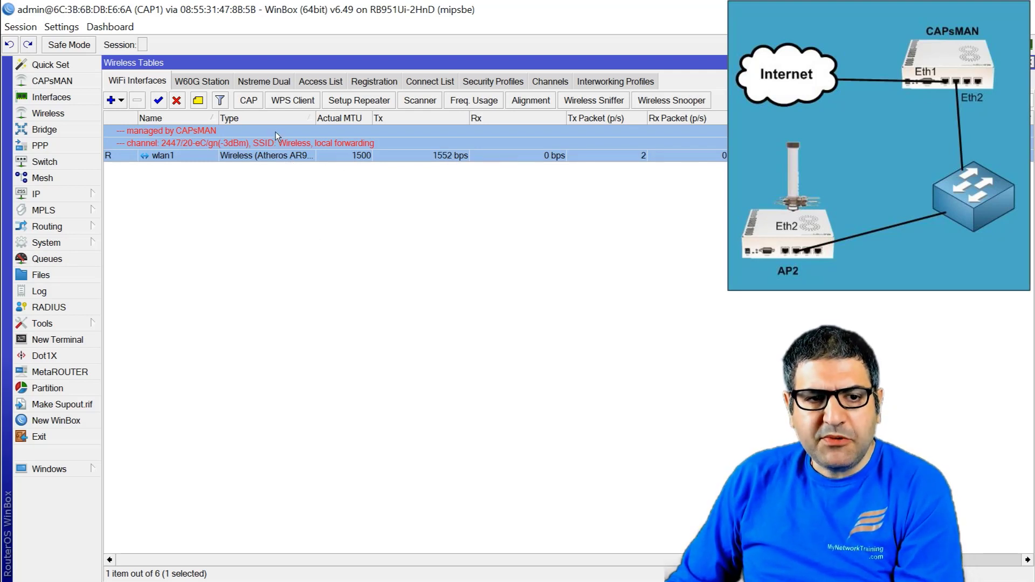
key("Escape")
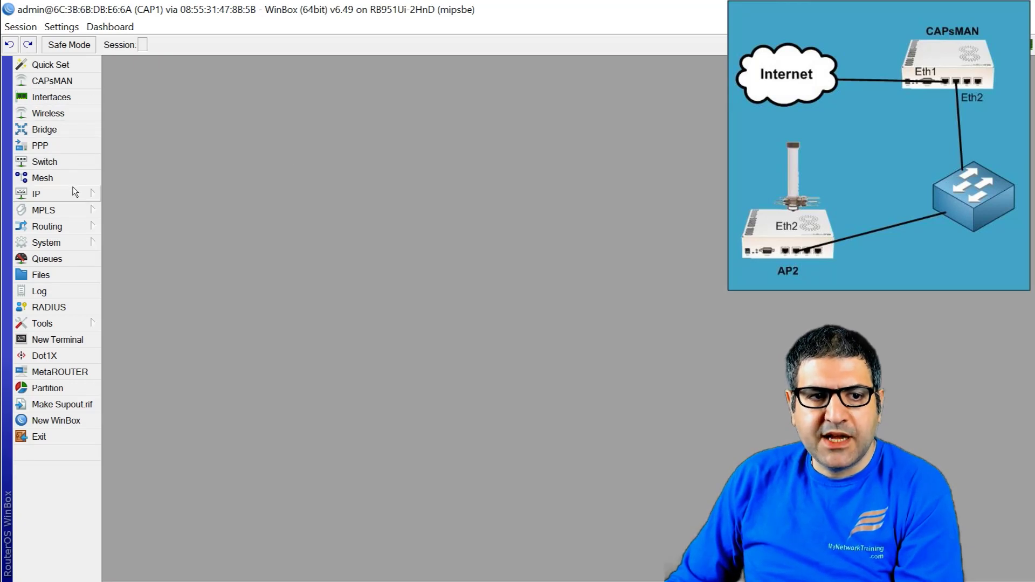
Step: Add the address 172.28.1.1/24 on interface wlan1 in IP Addresses
left_click(75, 192)
left_click(151, 203)
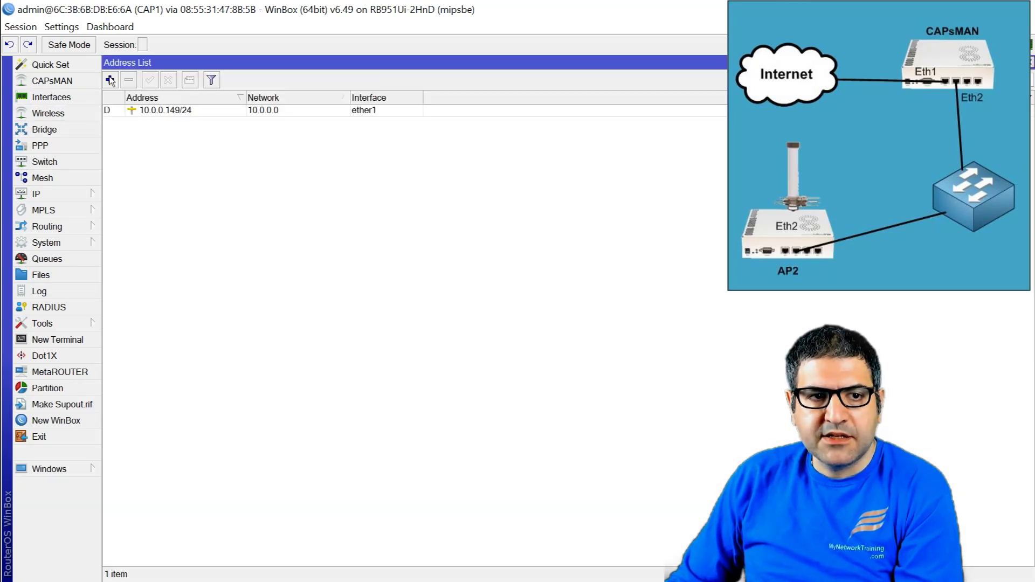
left_click(110, 80)
type("17")
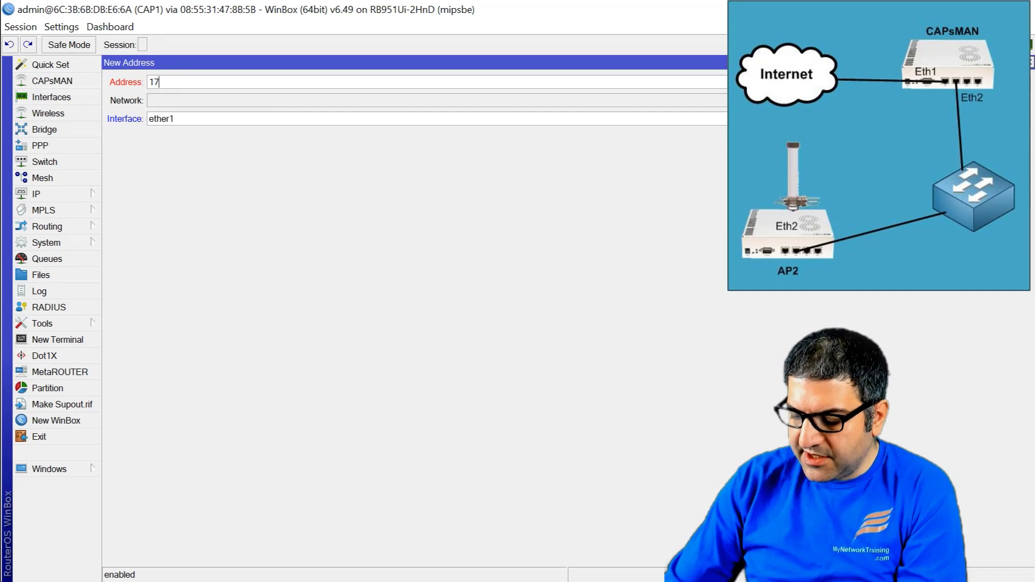
type("2.28")
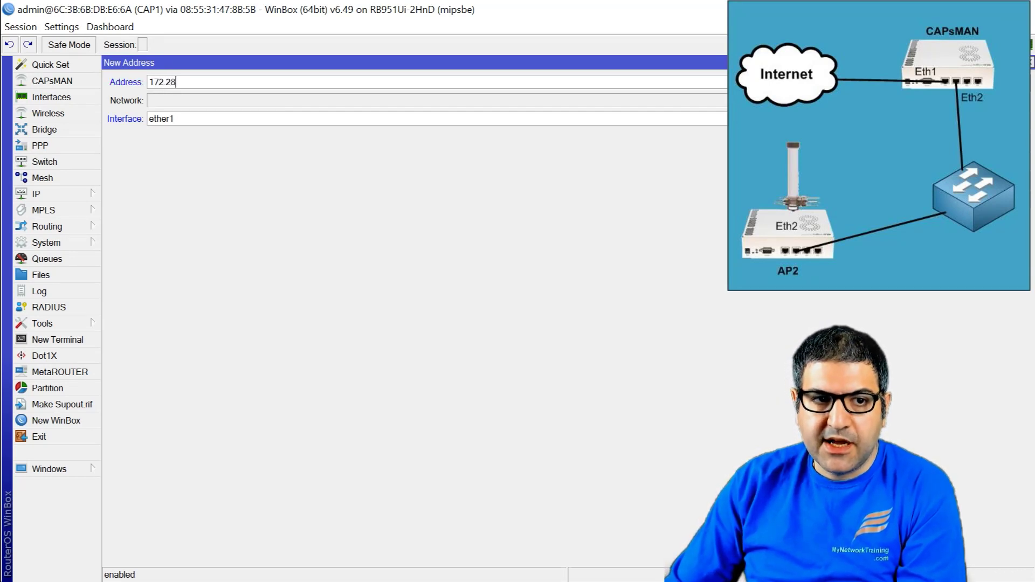
type(".1.1/24")
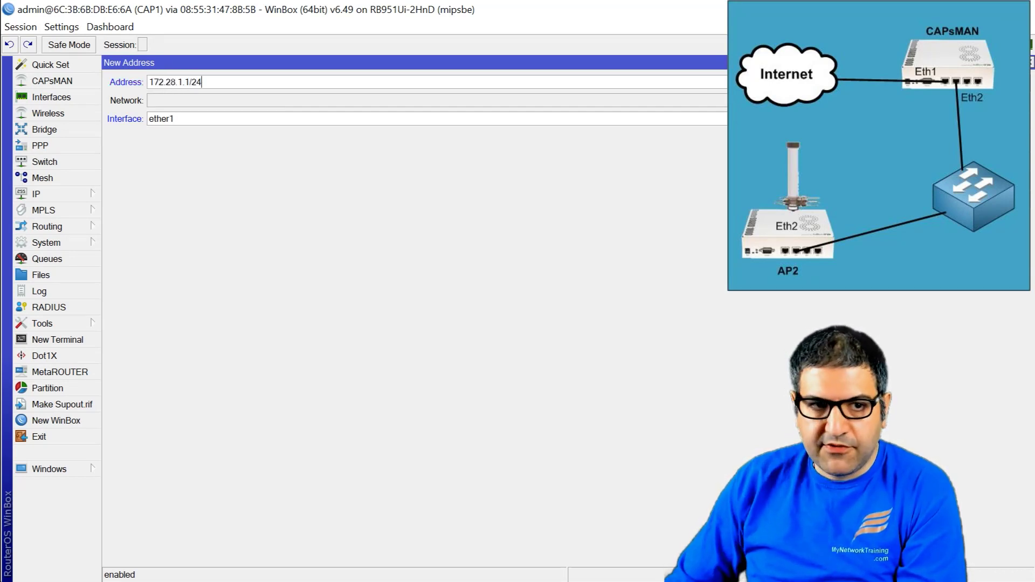
left_click(172, 118)
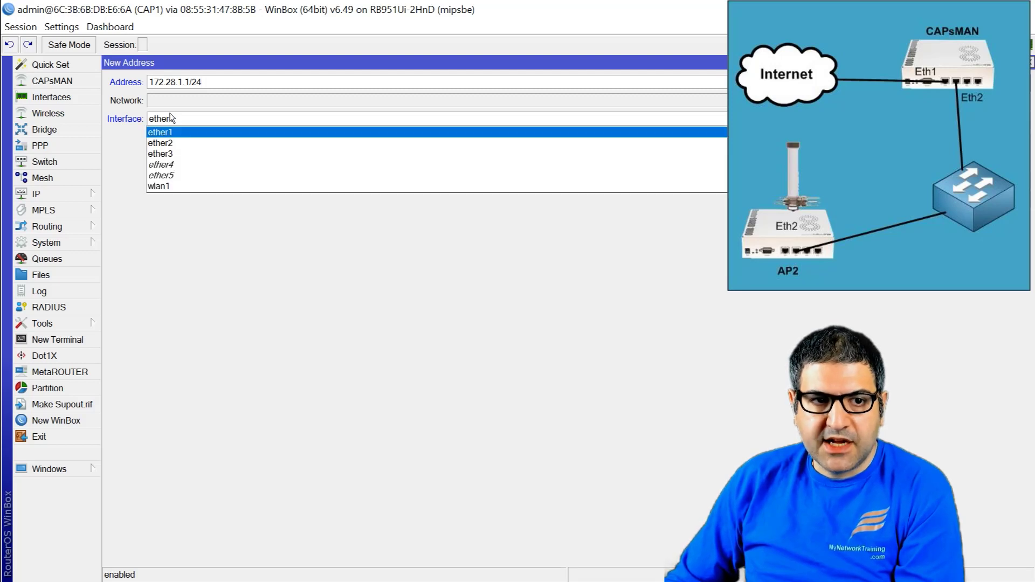
left_click(200, 186)
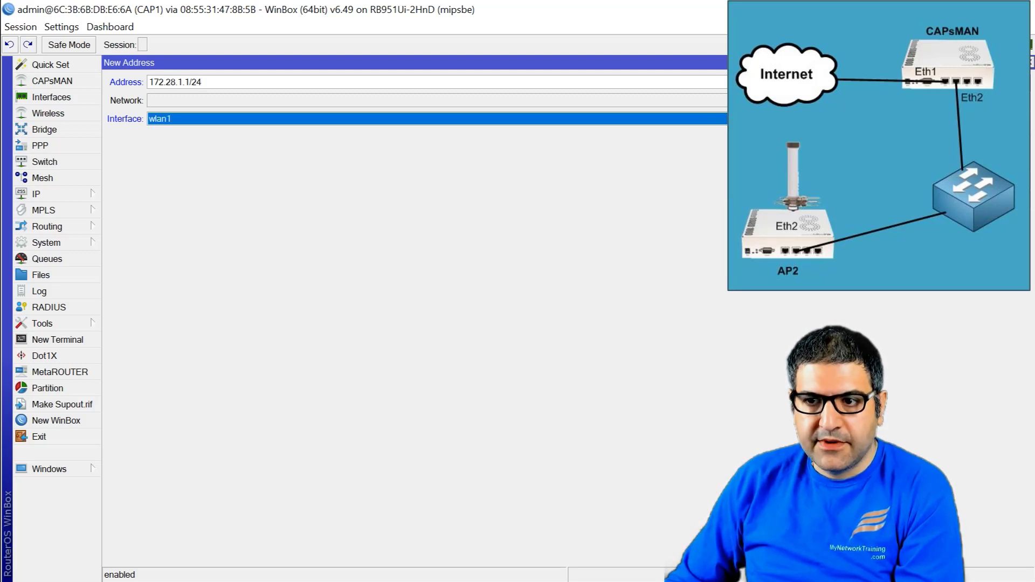
key("Return")
key("Escape")
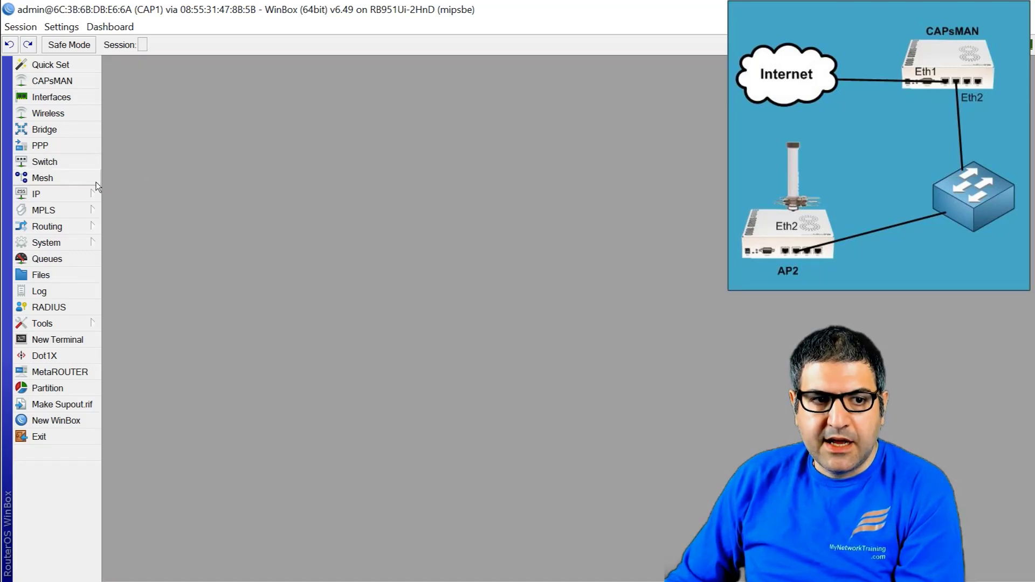
left_click(89, 194)
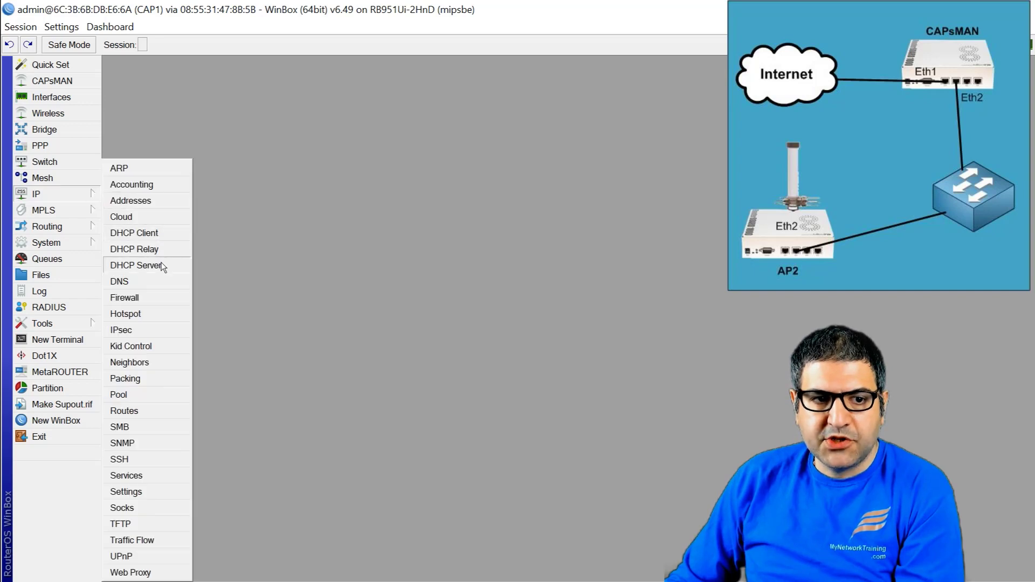
Step: Run DHCP Setup on wlan1, accepting 172.28.1.0/24, gateway 172.28.1.1, suggested DNS and 00:10:00 leases
left_click(162, 266)
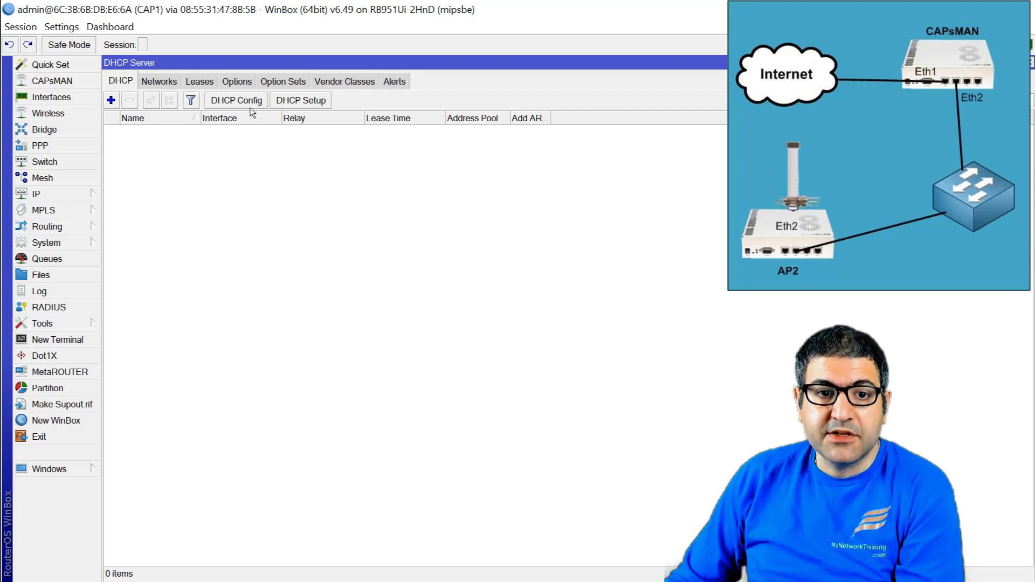
left_click(297, 101)
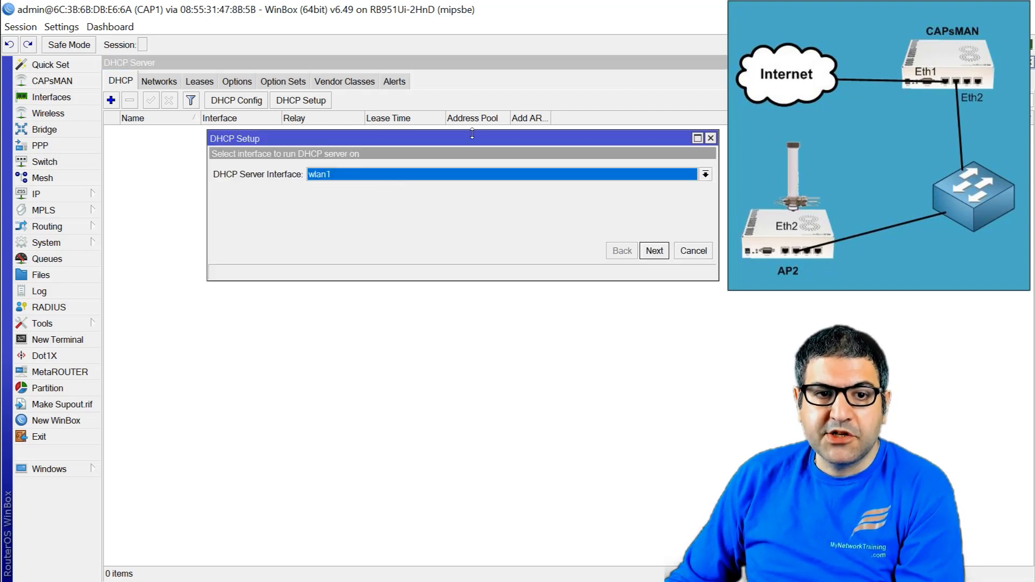
left_click(657, 252)
left_click(660, 253)
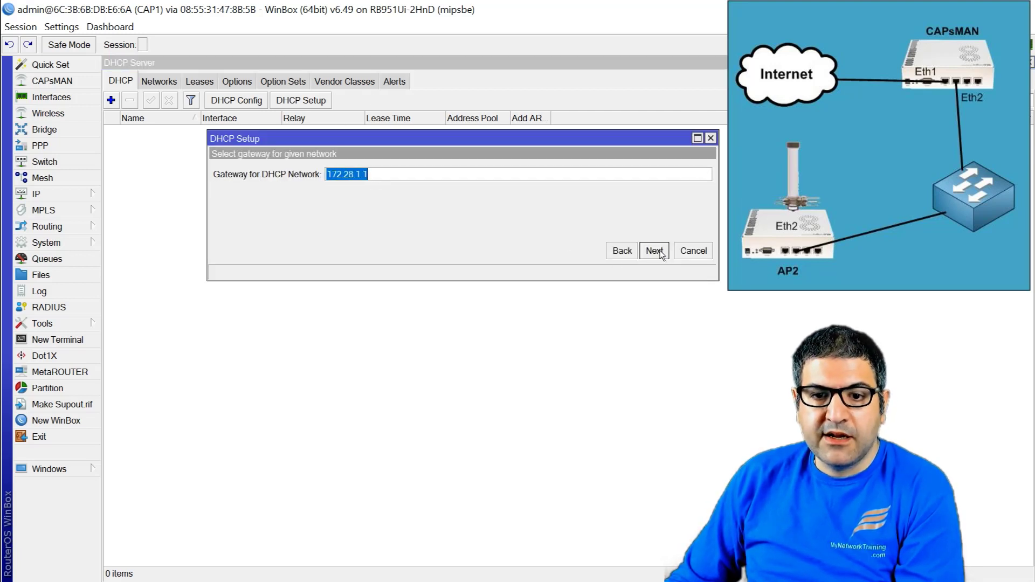
left_click(657, 252)
left_click(657, 252)
left_click(655, 252)
left_click(655, 251)
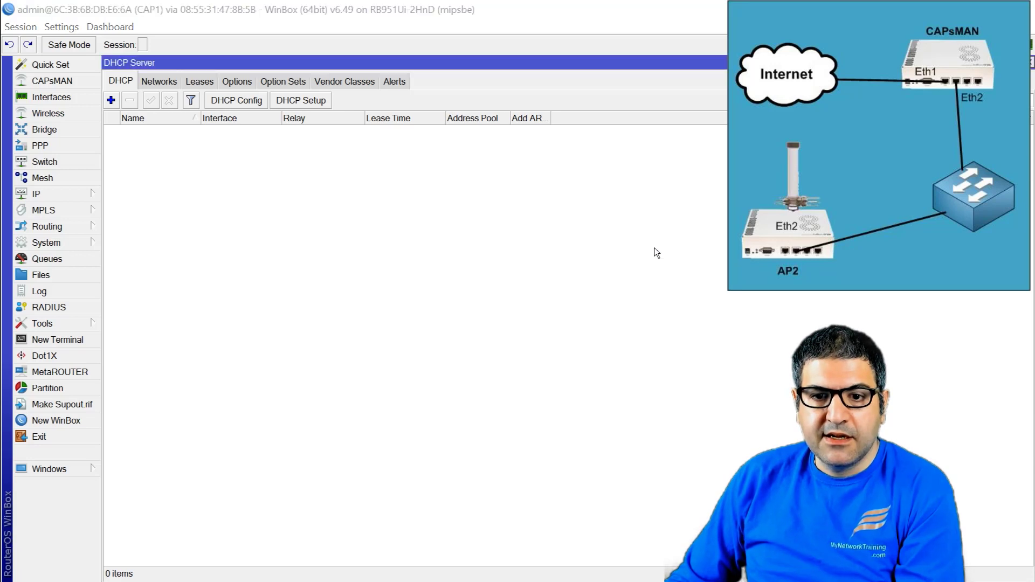
left_click(573, 313)
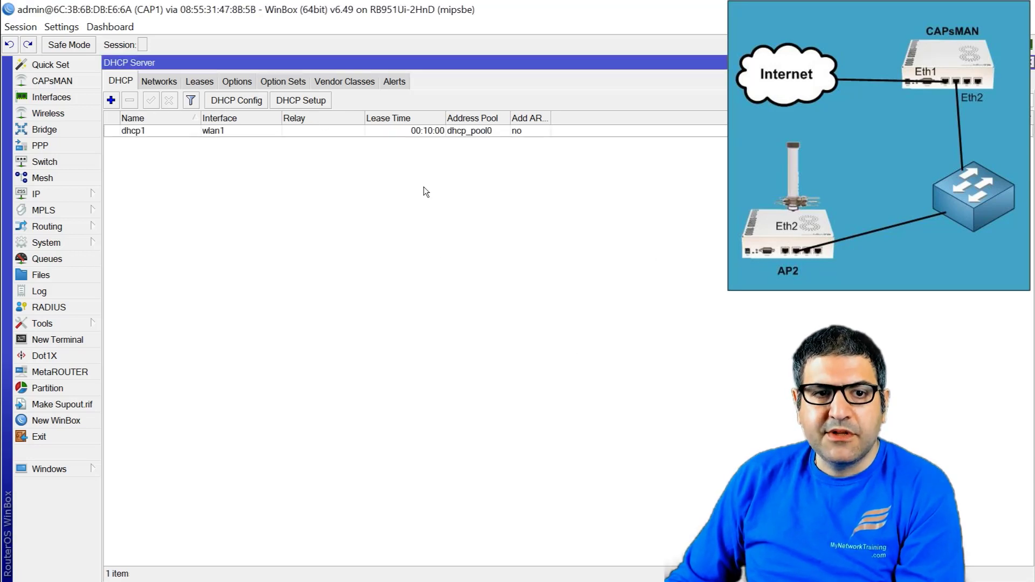
key("Escape")
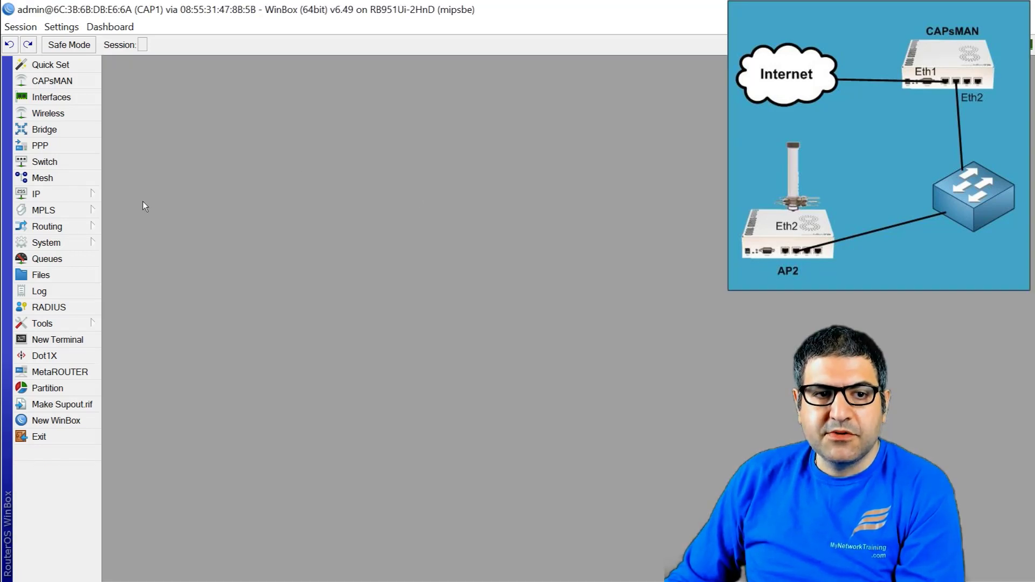
Step: Delete the existing masquerade rule from CAP1's firewall NAT list
left_click(75, 198)
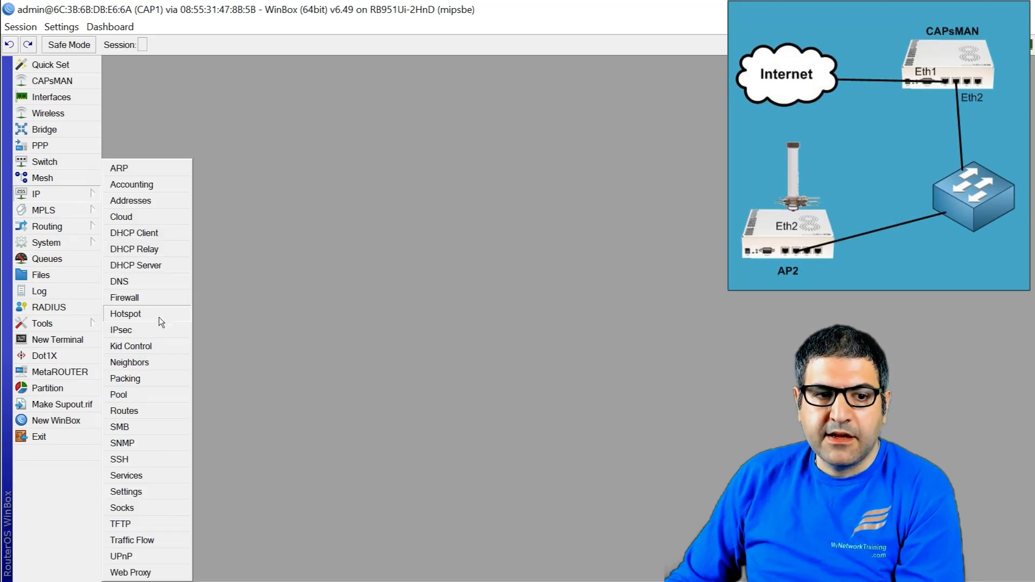
left_click(149, 298)
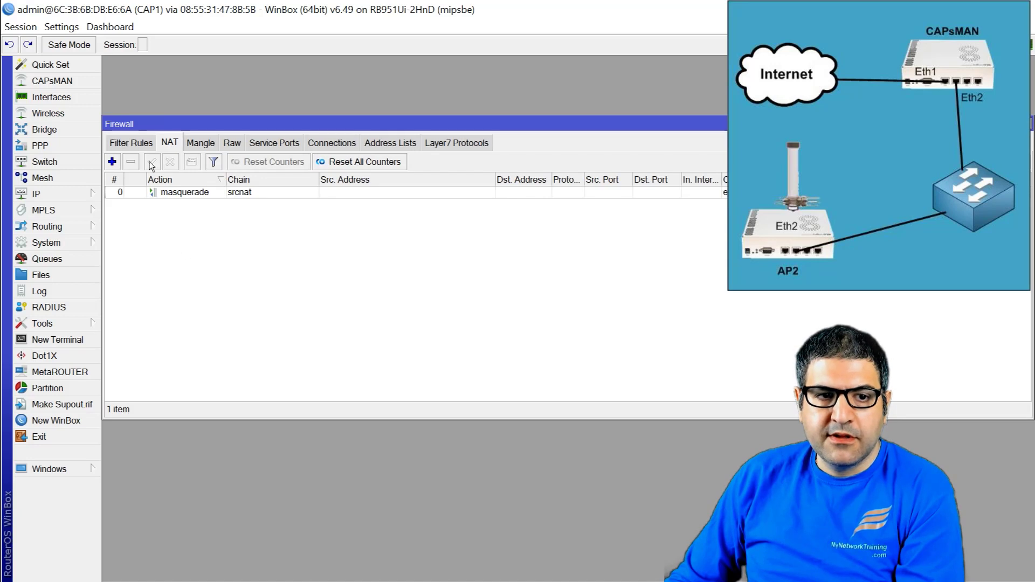
left_click(153, 193)
left_click(130, 162)
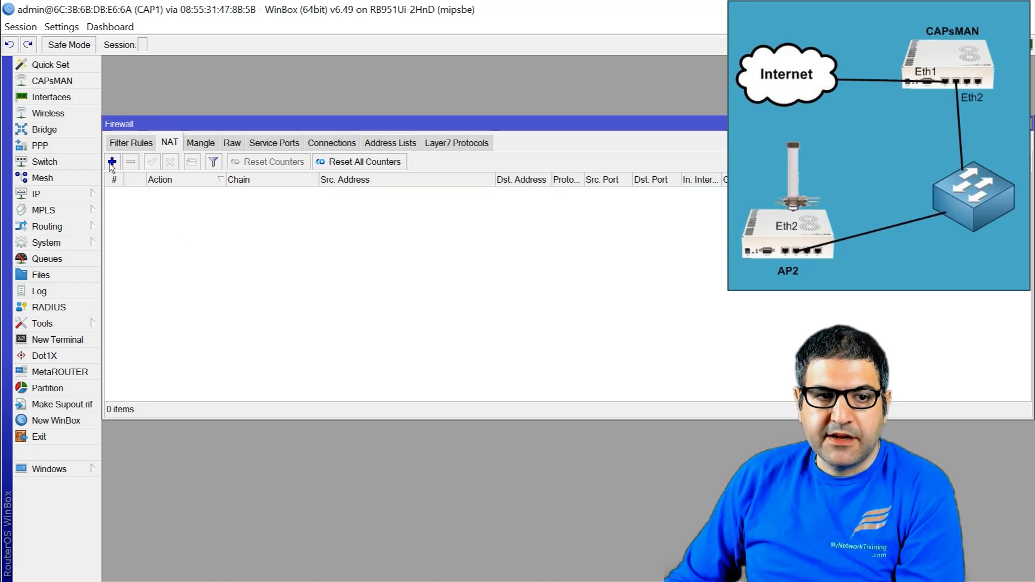
Step: Add a srcnat rule with Out. Interface ether1 and action masquerade, then bring up the phone mirror
left_click(112, 162)
left_click(136, 83)
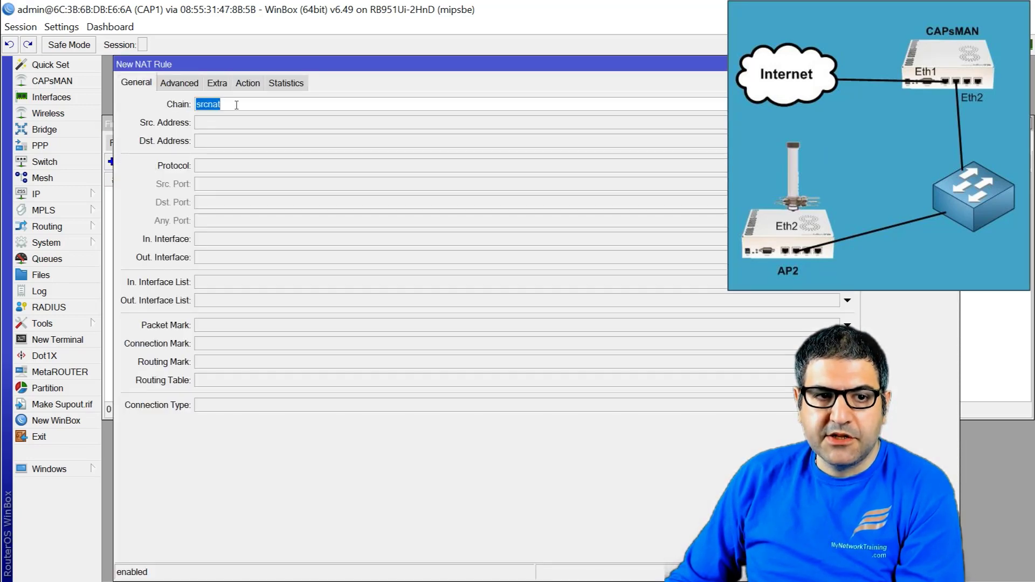
left_click(218, 257)
left_click(221, 268)
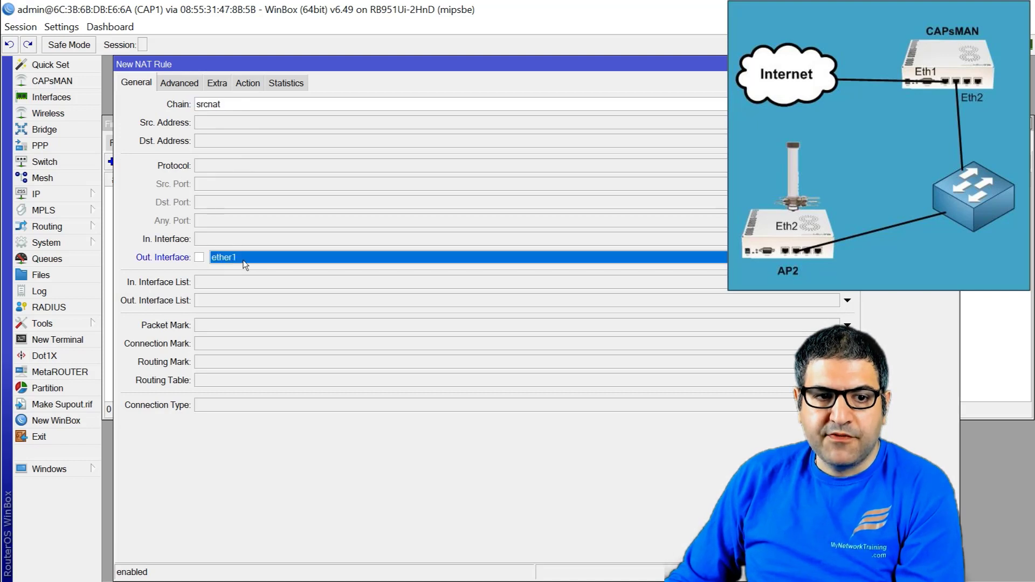
left_click(249, 84)
left_click(258, 104)
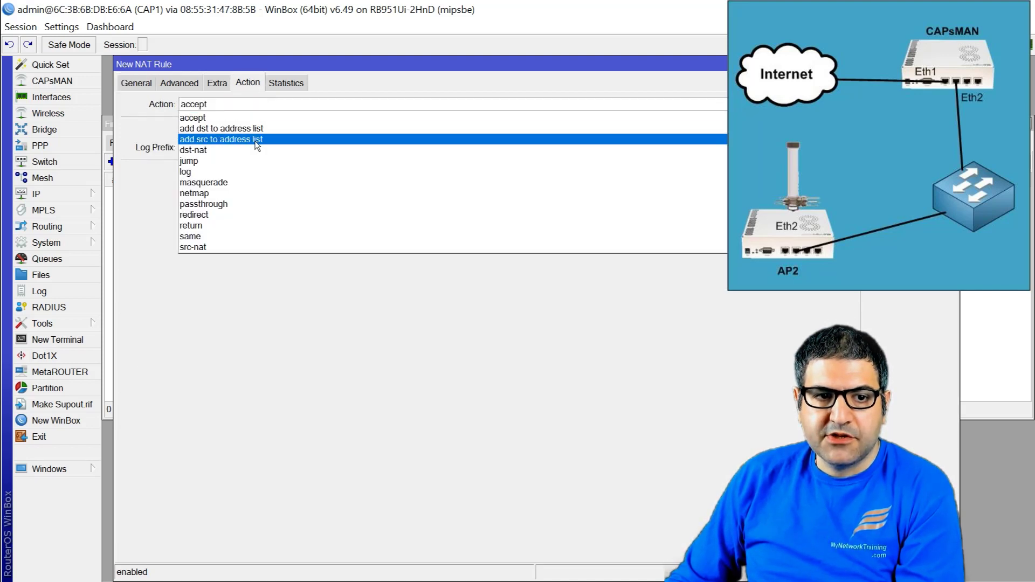
left_click(238, 186)
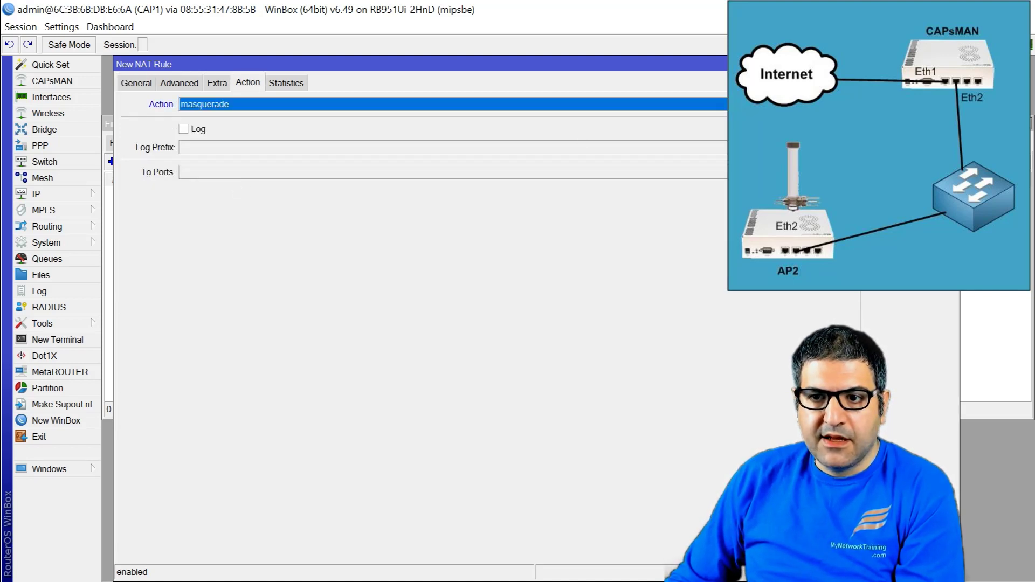
key("Return")
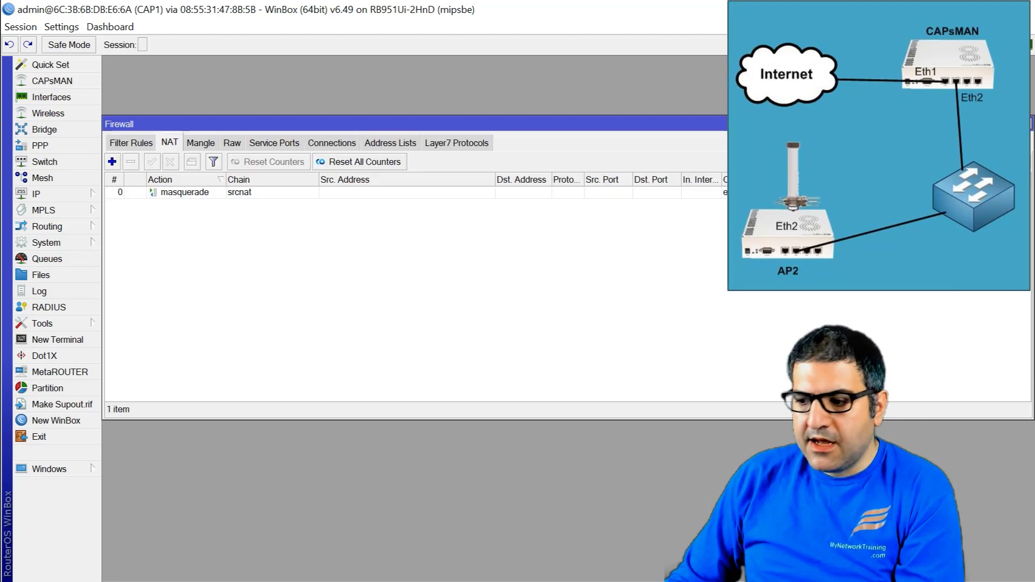
key("alt+Tab")
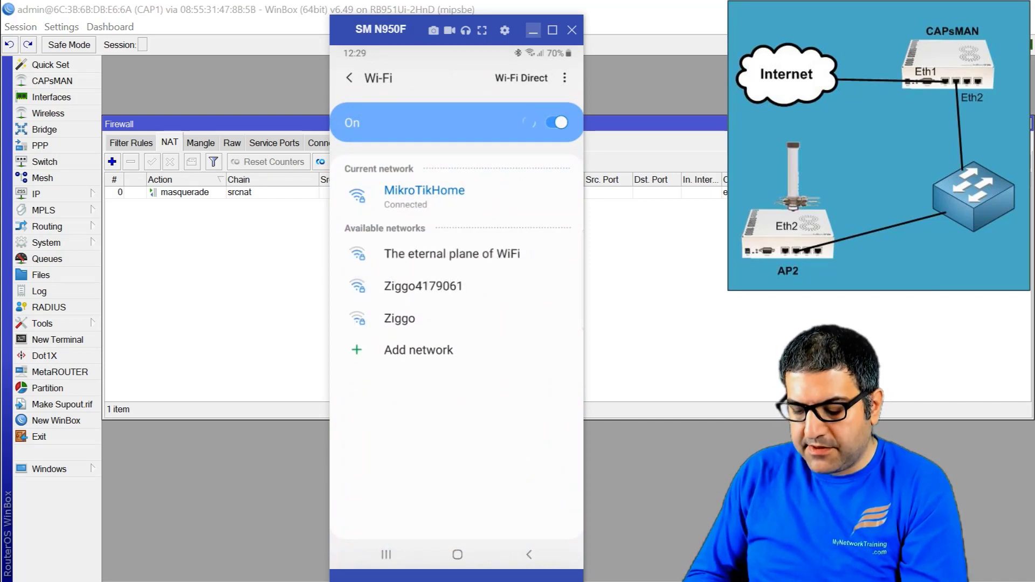
Step: Connect the phone to the Wireless SSID, check its 172.28.1.254 address, and close the mirror
scroll(457, 324, "up", 3)
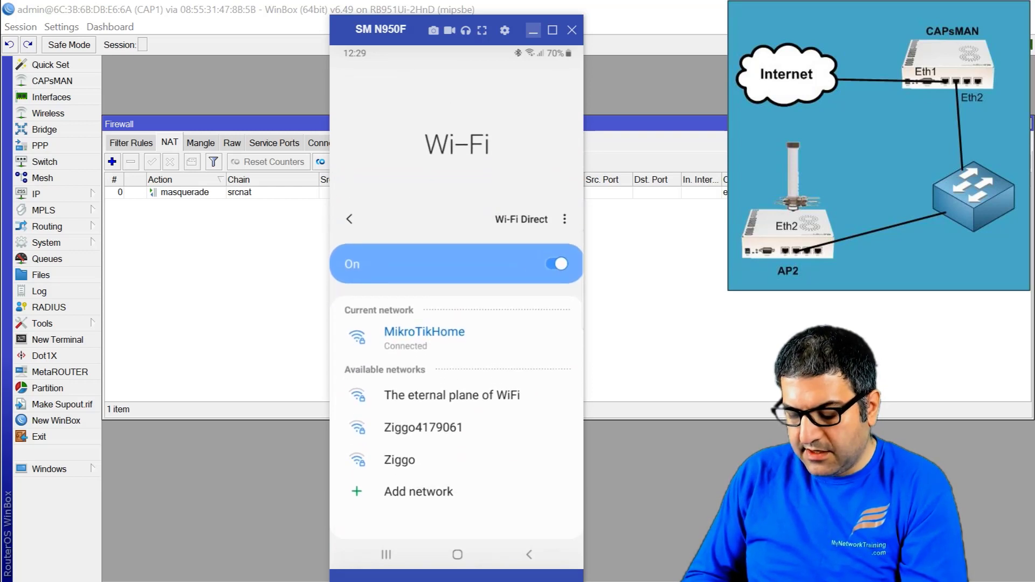
left_click(408, 404)
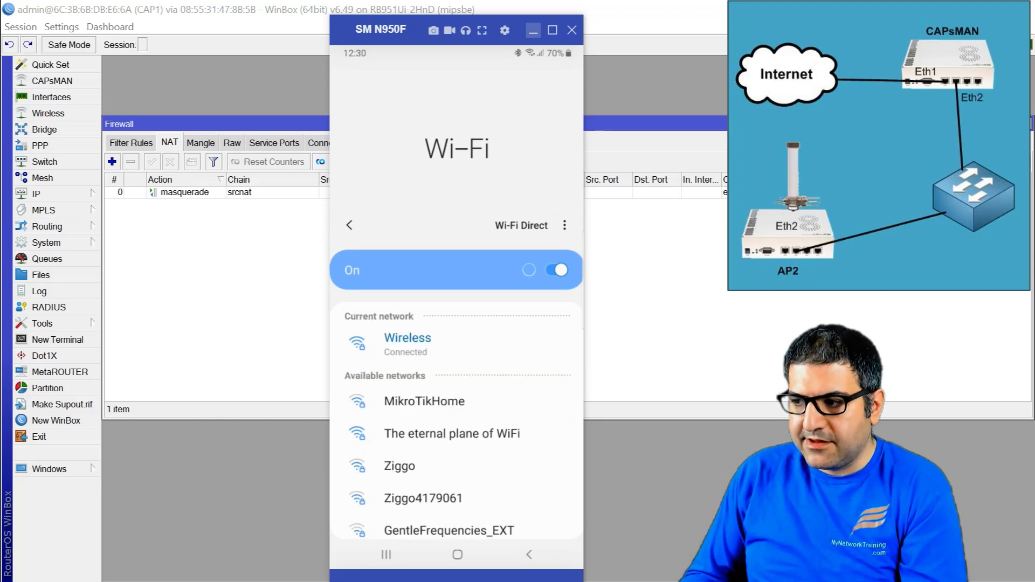
scroll(456, 282, "down", 3)
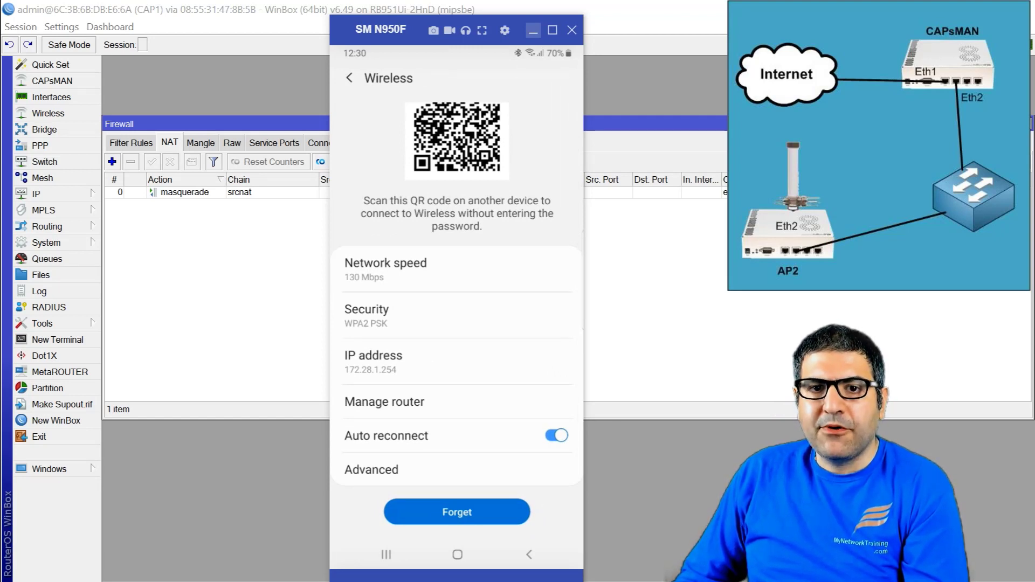
key("alt+Tab")
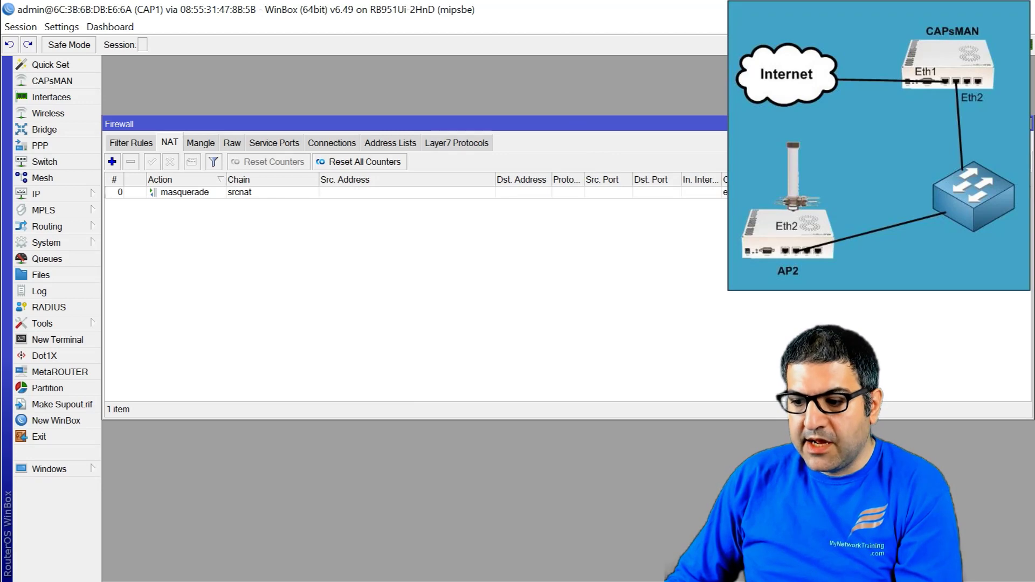
Step: Review cfg1's wireless, channel, rates, security and datapath settings on the CAPsMAN router
key("alt+Tab")
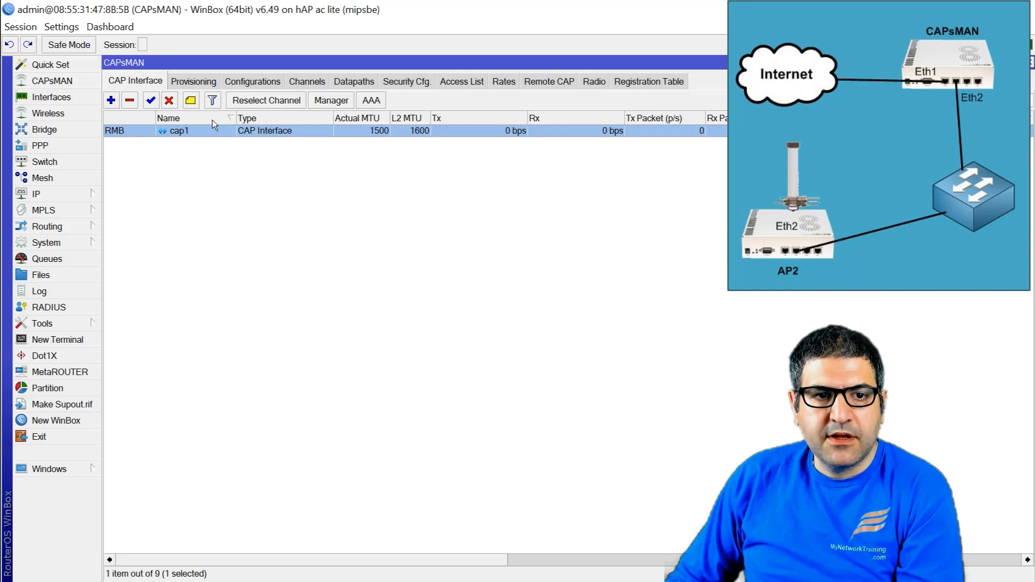
left_click(267, 84)
left_click(222, 131)
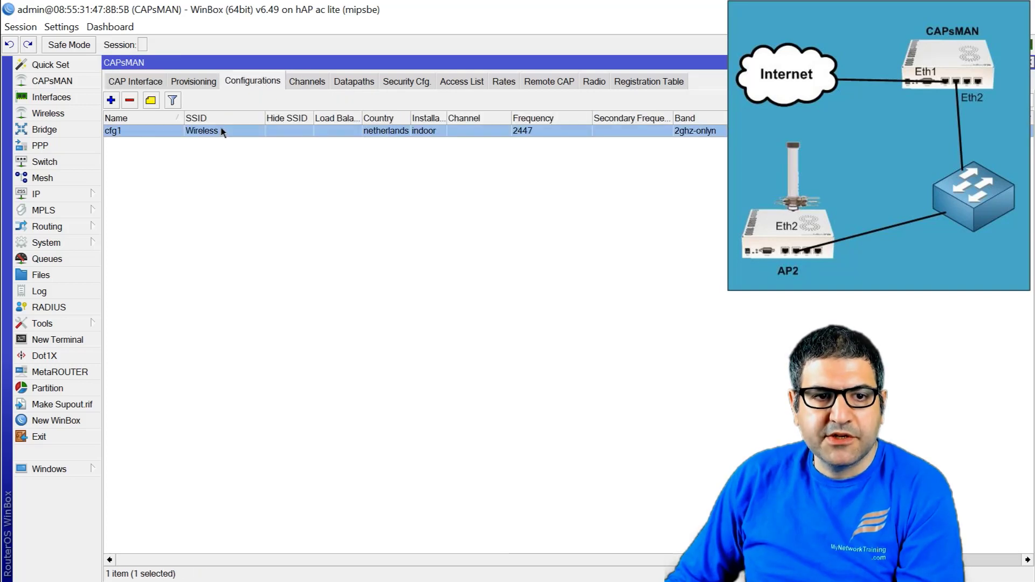
double_click(222, 131)
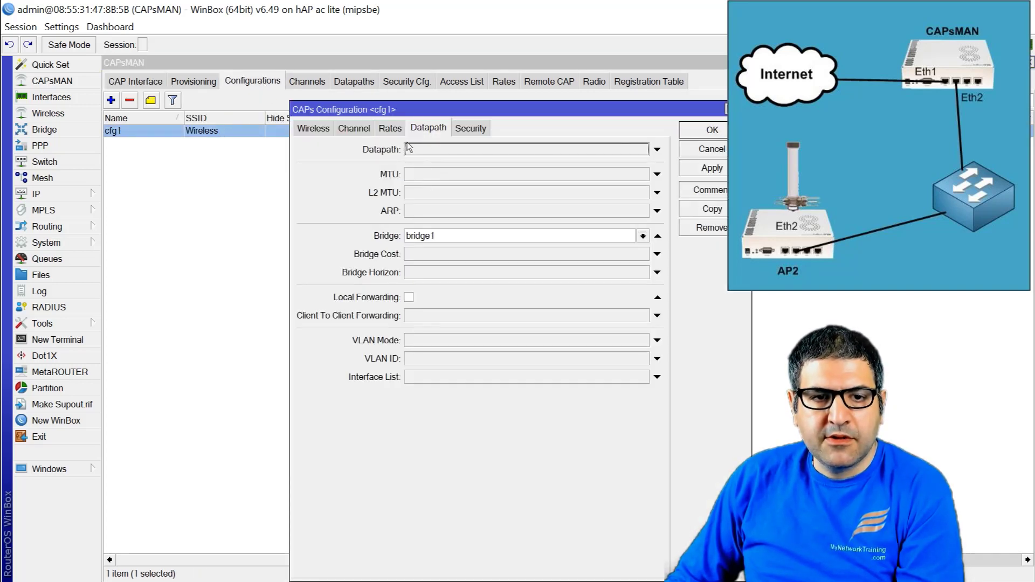
left_click(314, 132)
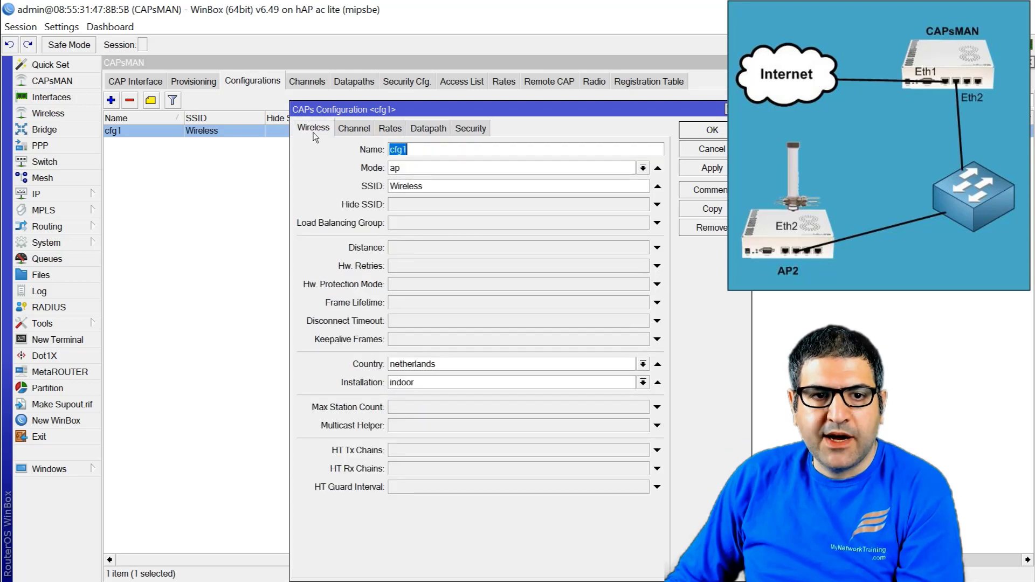
left_click(361, 130)
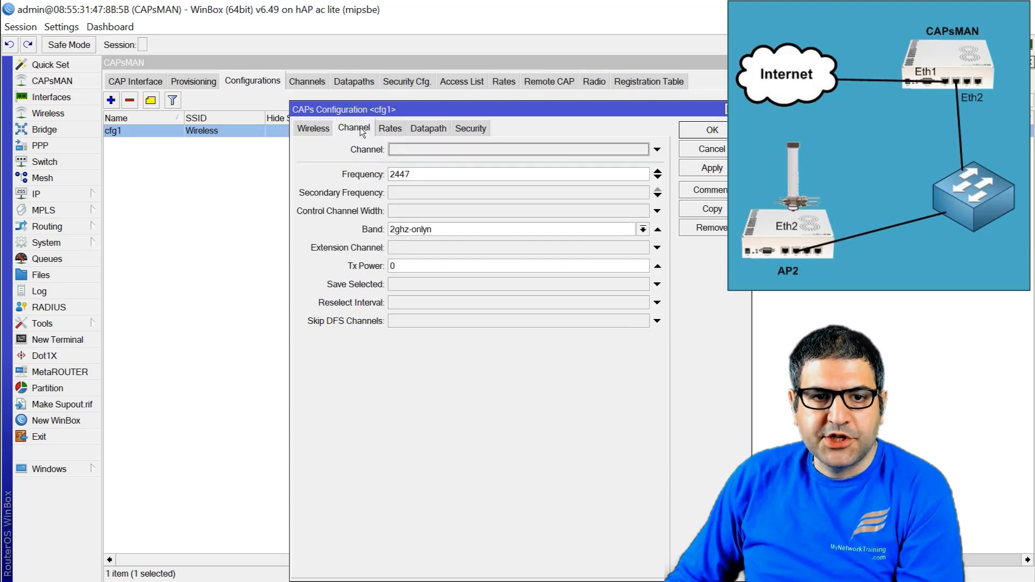
left_click(390, 129)
left_click(467, 130)
left_click(434, 129)
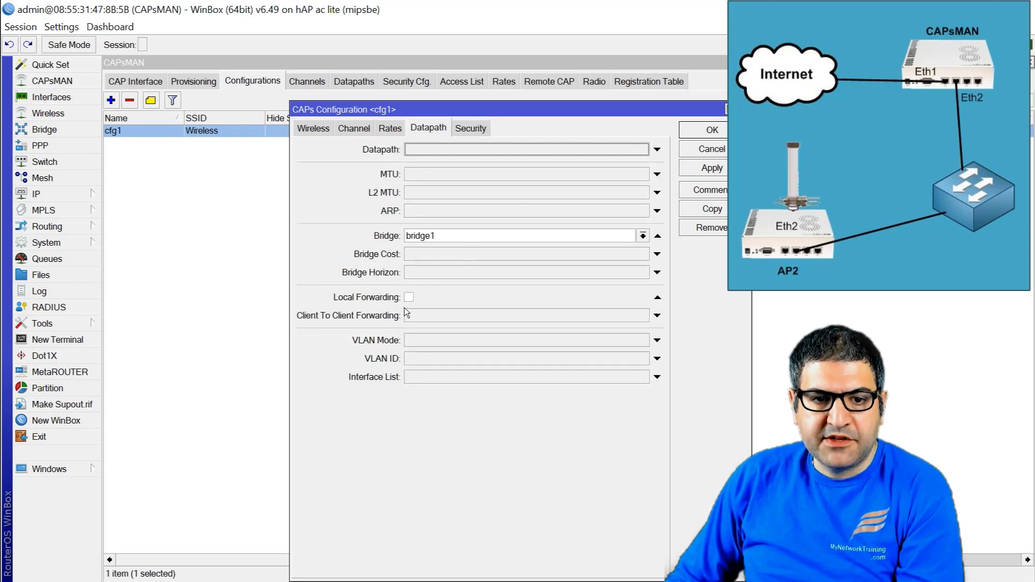
key("Return")
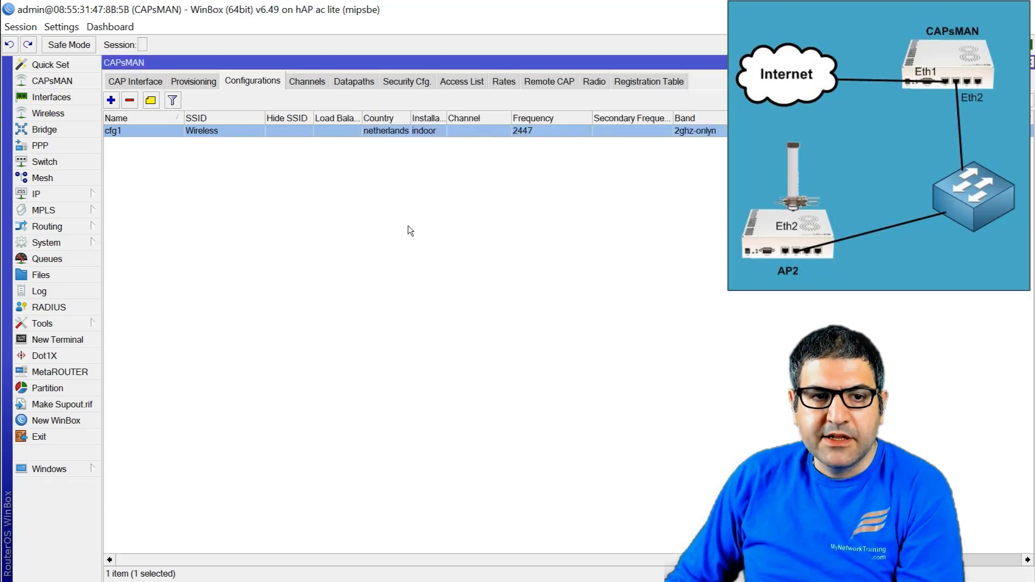
Step: Enable Local Forwarding on cap1's Datapath tab, then check its General tab
left_click(136, 82)
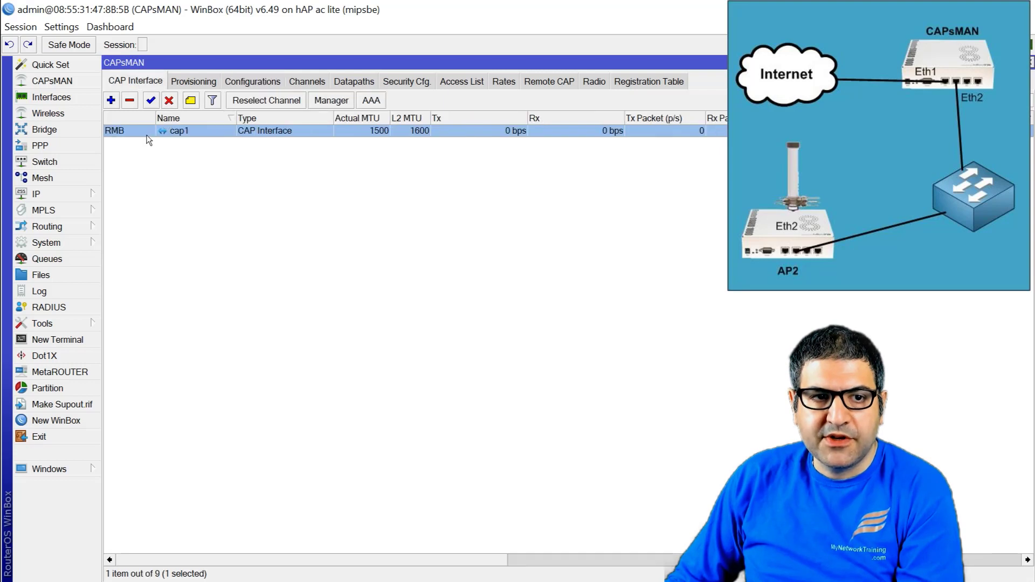
double_click(153, 137)
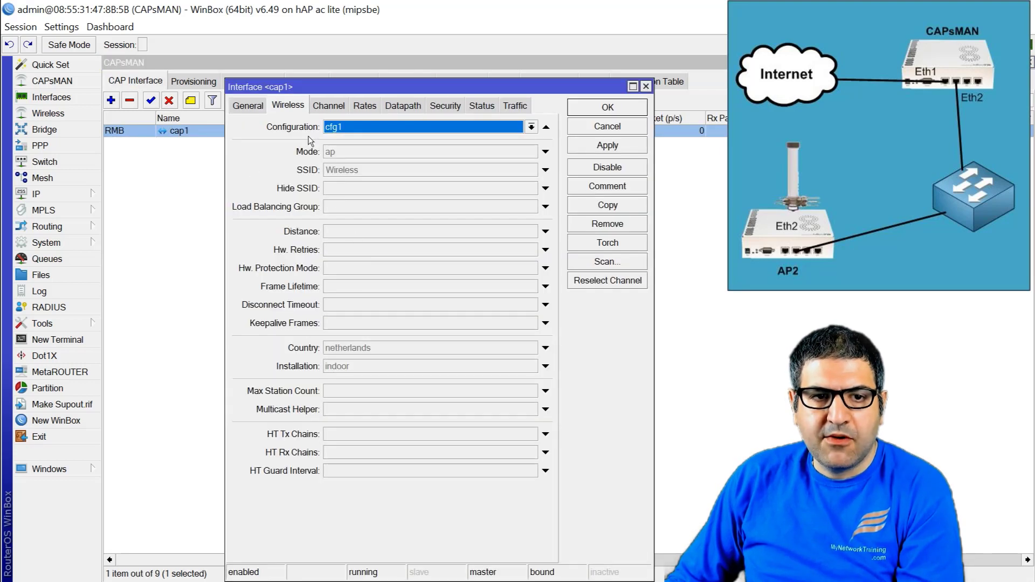
left_click(402, 106)
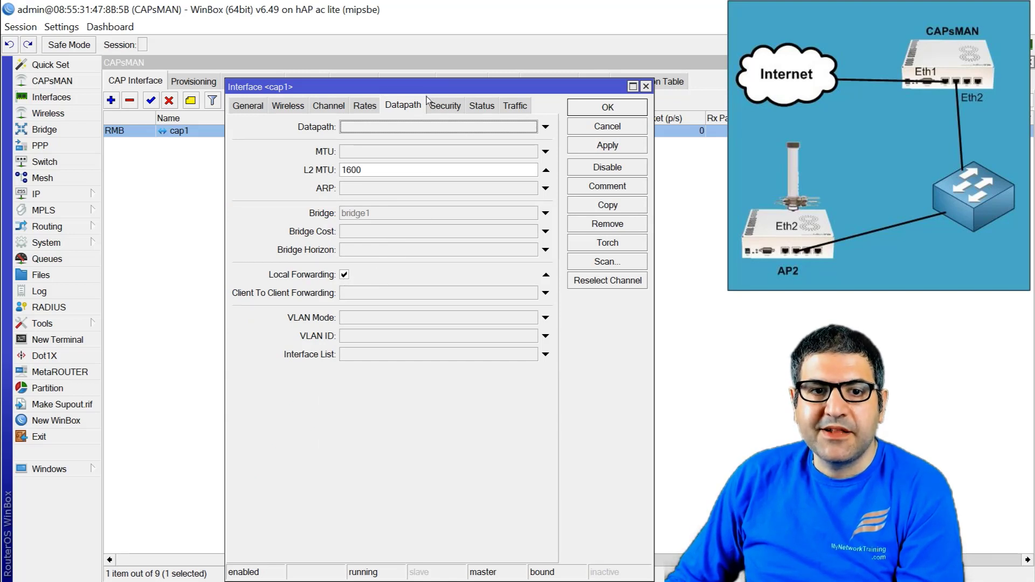
left_click(247, 106)
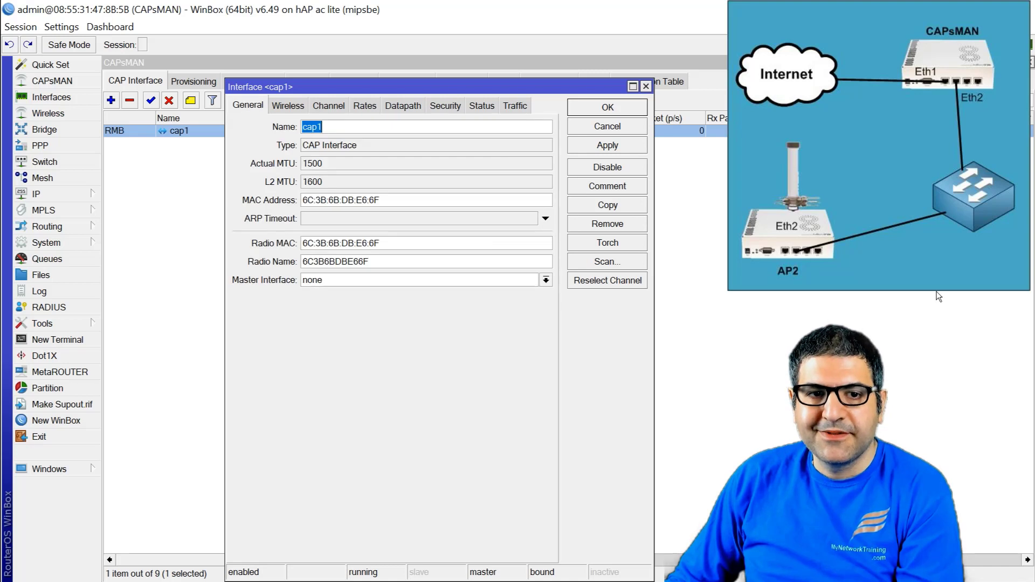
key("Return")
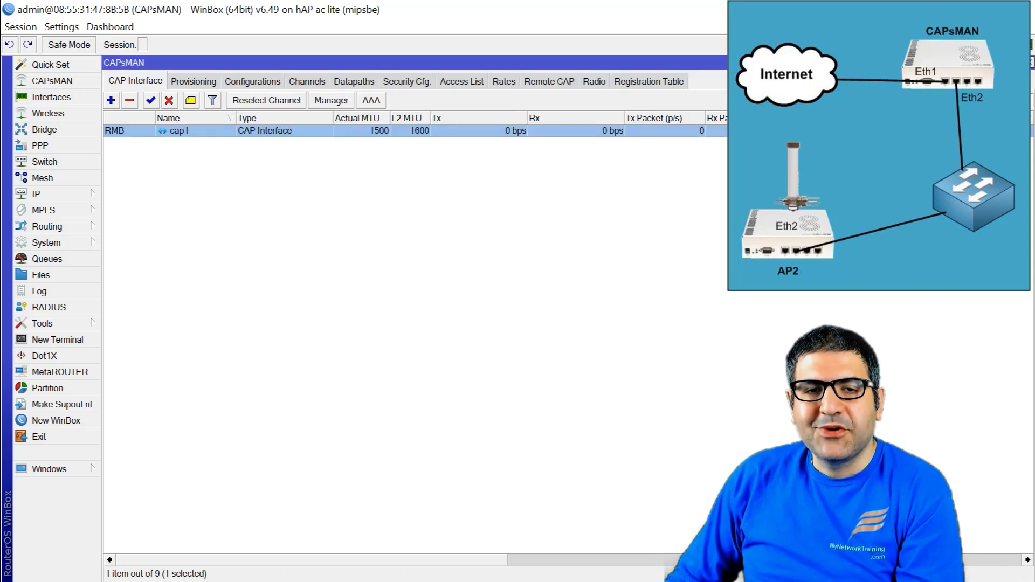